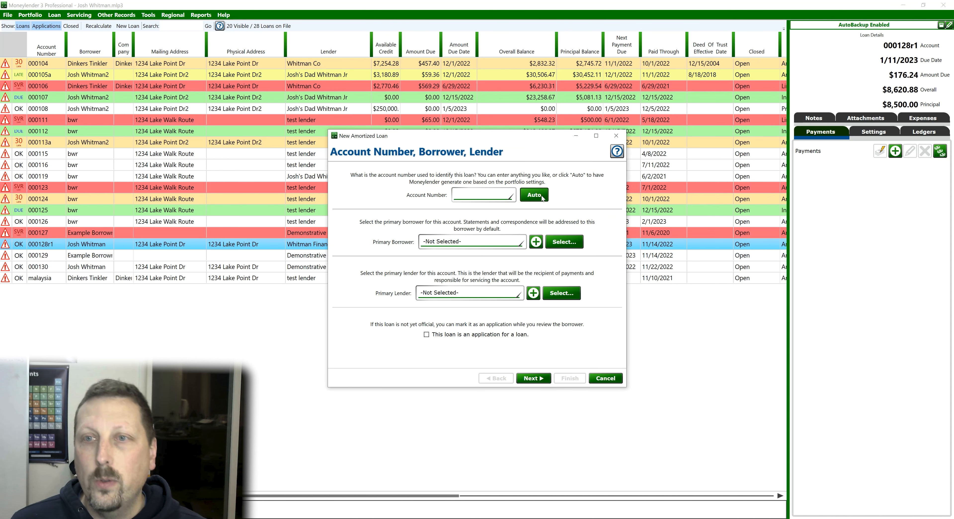
Create the new amortized loan with an automatic account number, the portfolio grace period and a fixed late fee of 25.00.
{"action": "left_click", "coordinate": [537, 196]}
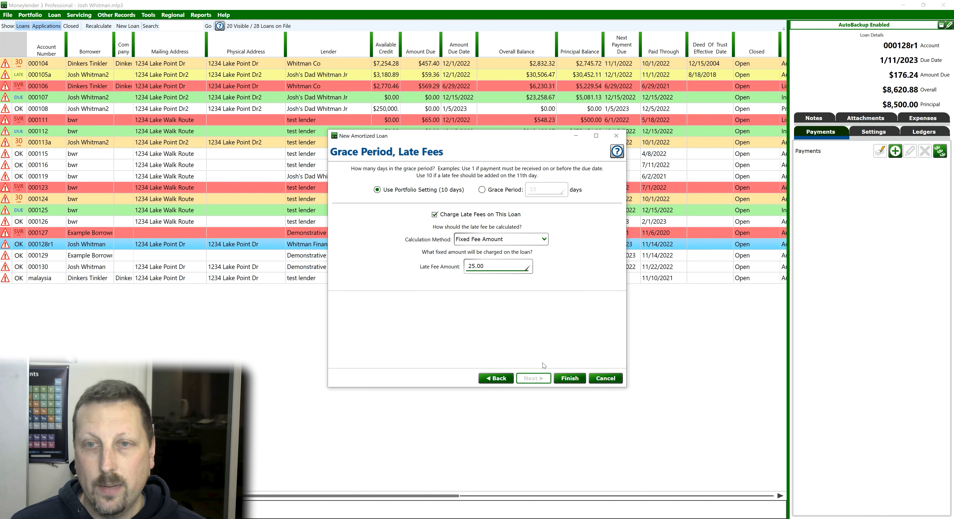
{"action": "left_click", "coordinate": [569, 377]}
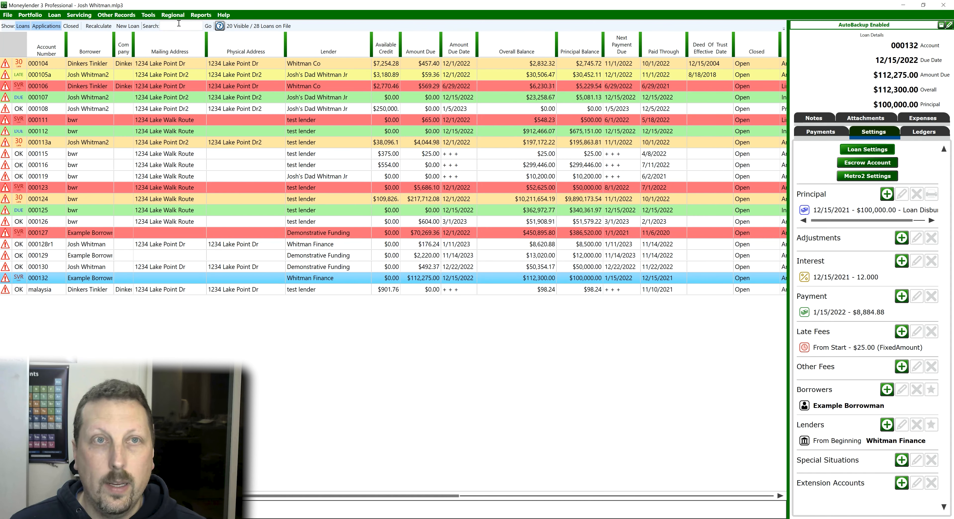
Review the payment totals in the new loan's Amortization Schedule report and close the report.
{"action": "left_click", "coordinate": [200, 15]}
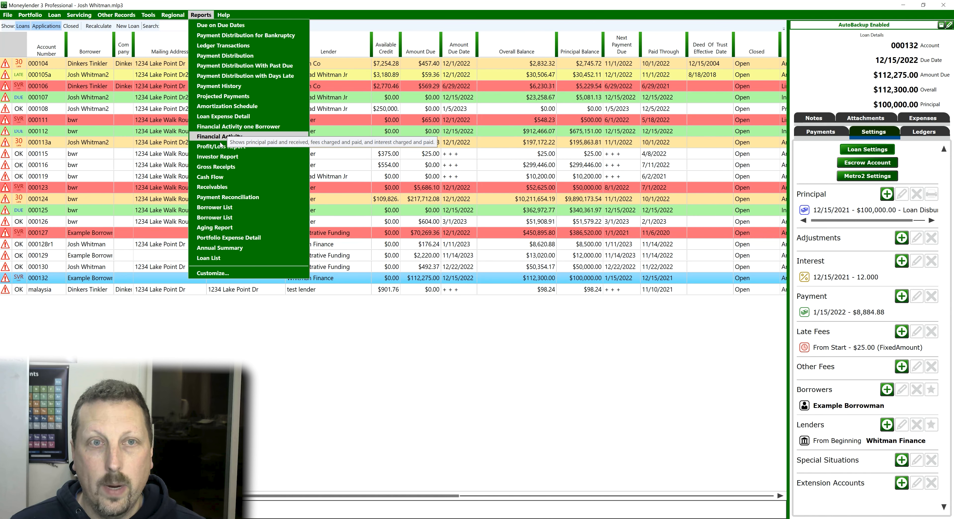
{"action": "left_click", "coordinate": [218, 106]}
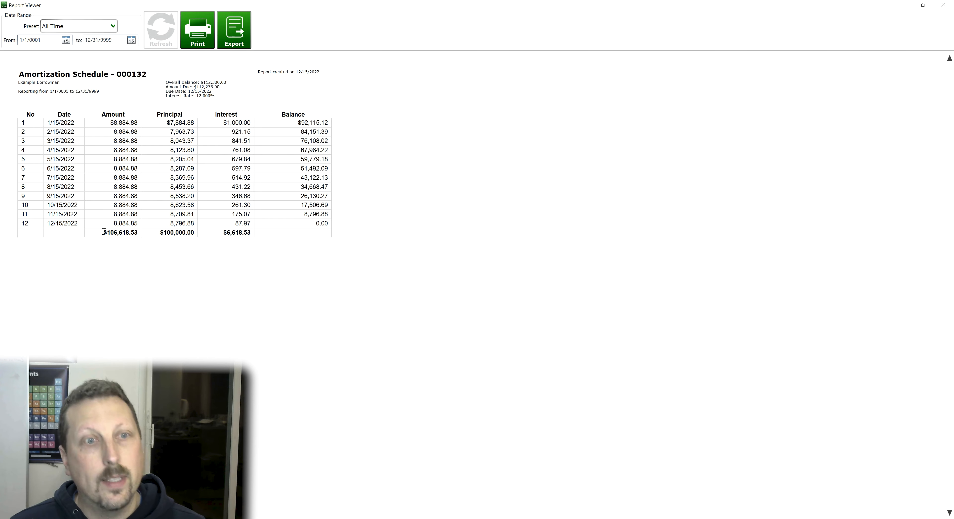
{"action": "key", "text": "Escape"}
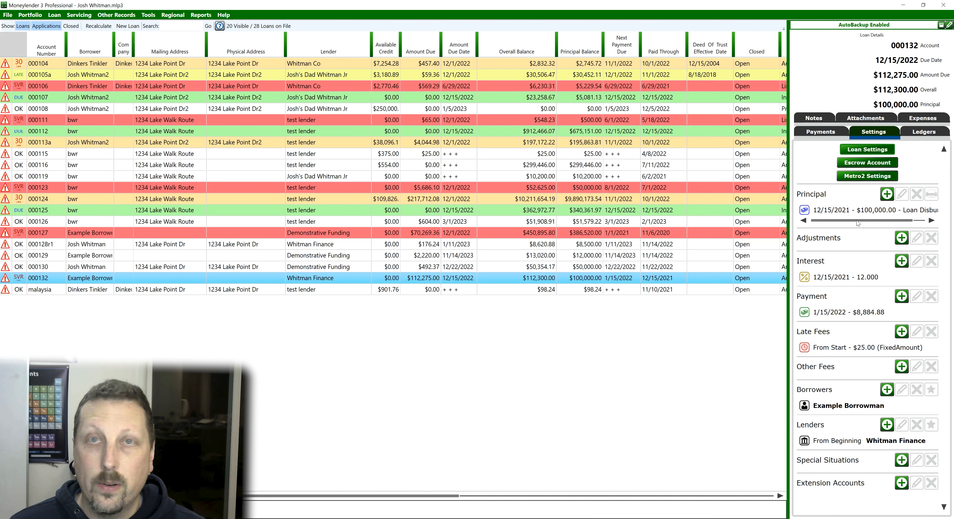
Set the purchase price to 80000 in the loan's lender setting for Whitman Finance and save it.
{"action": "left_click", "coordinate": [841, 407]}
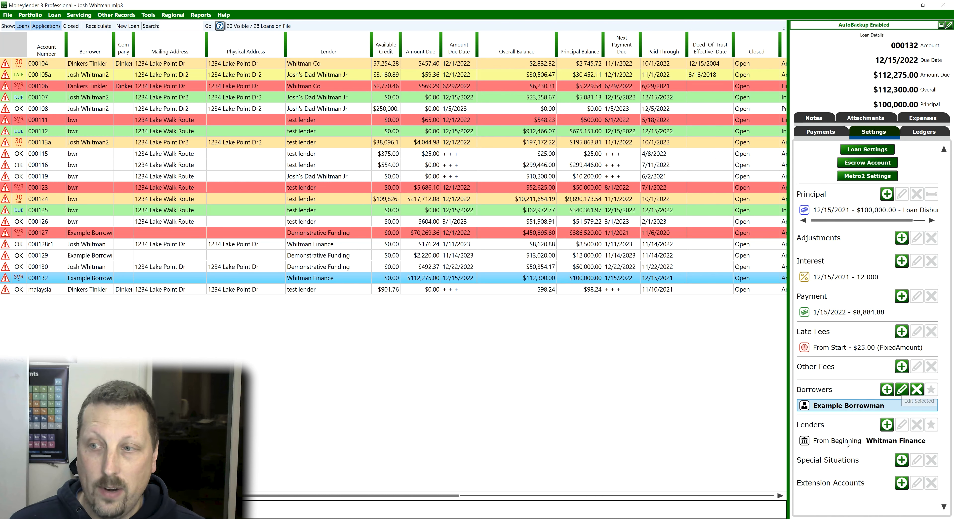
{"action": "left_click", "coordinate": [900, 440]}
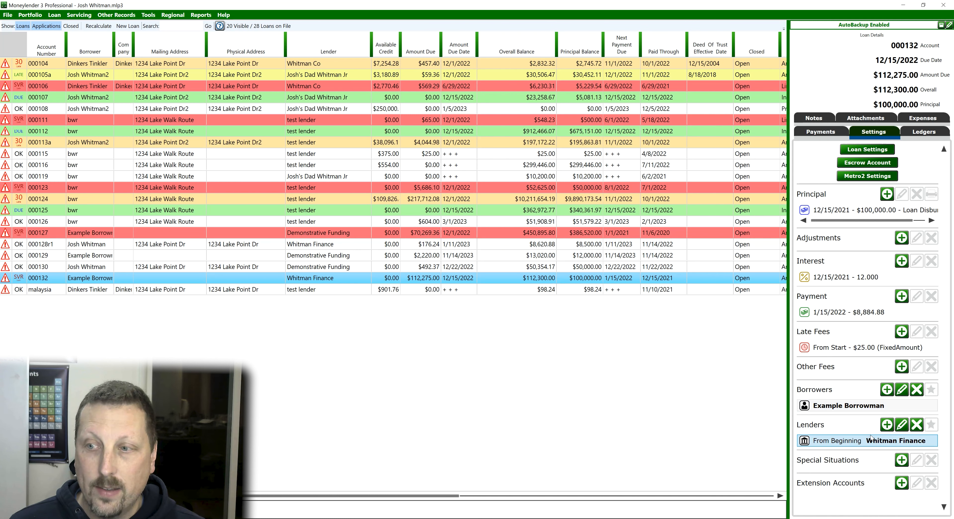
{"action": "left_click", "coordinate": [901, 425]}
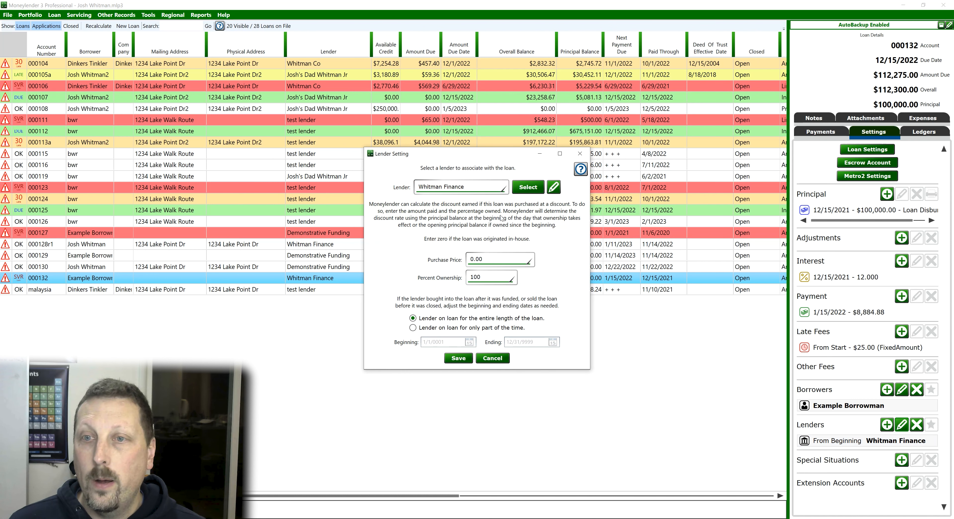
{"action": "left_click", "coordinate": [493, 258]}
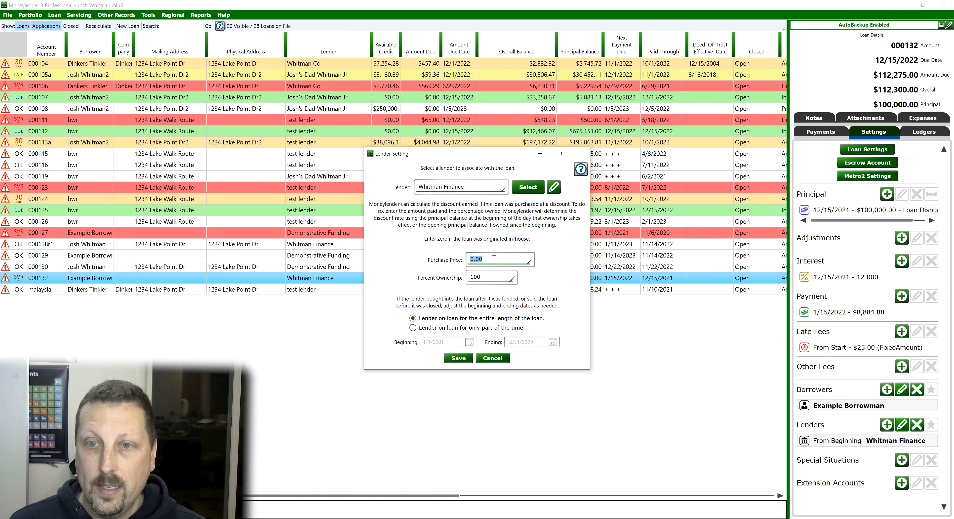
{"action": "type", "text": "800"}
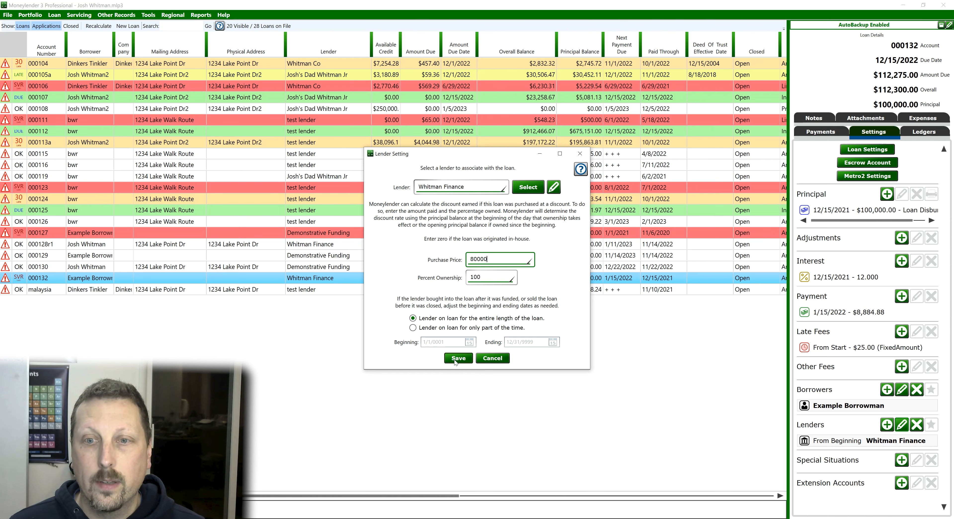
{"action": "left_click", "coordinate": [458, 358]}
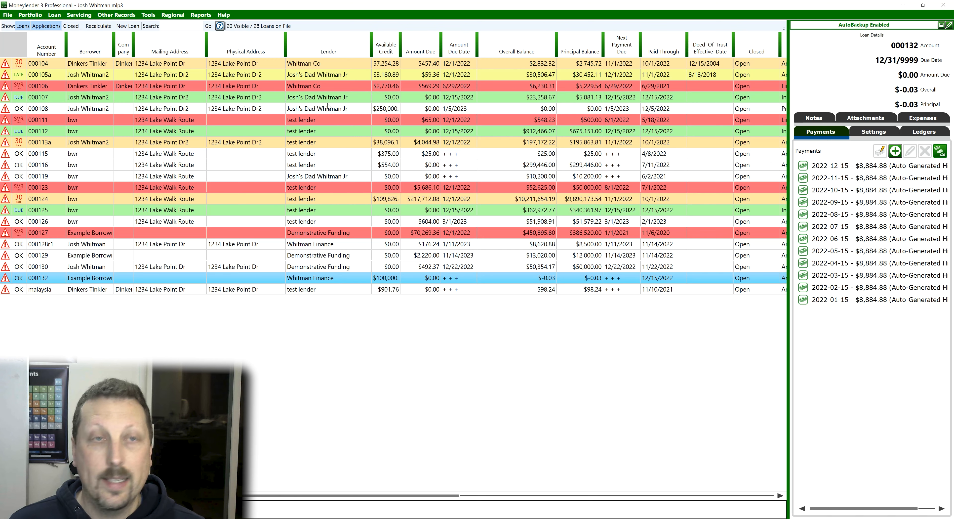
Check the principal total in the loan's Payment Distribution report and close the report.
{"action": "left_click", "coordinate": [200, 15]}
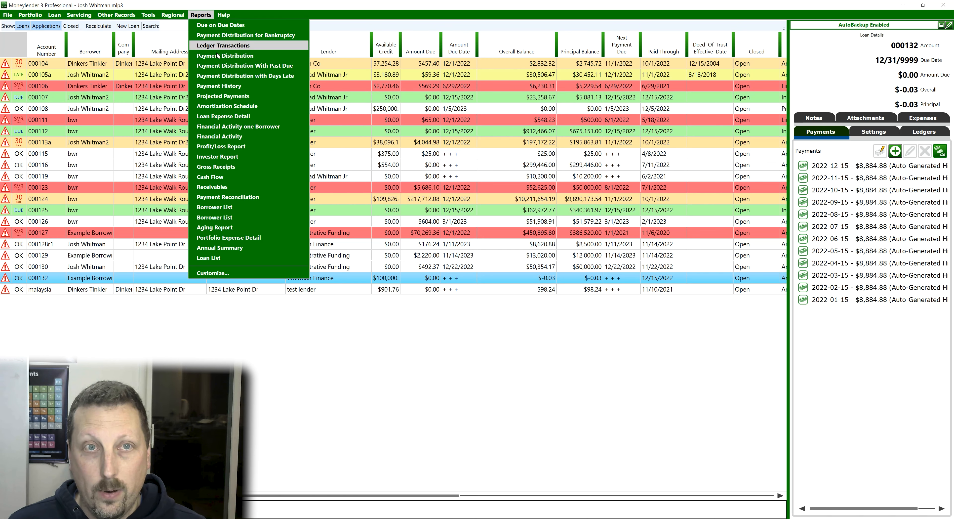
{"action": "left_click", "coordinate": [303, 104]}
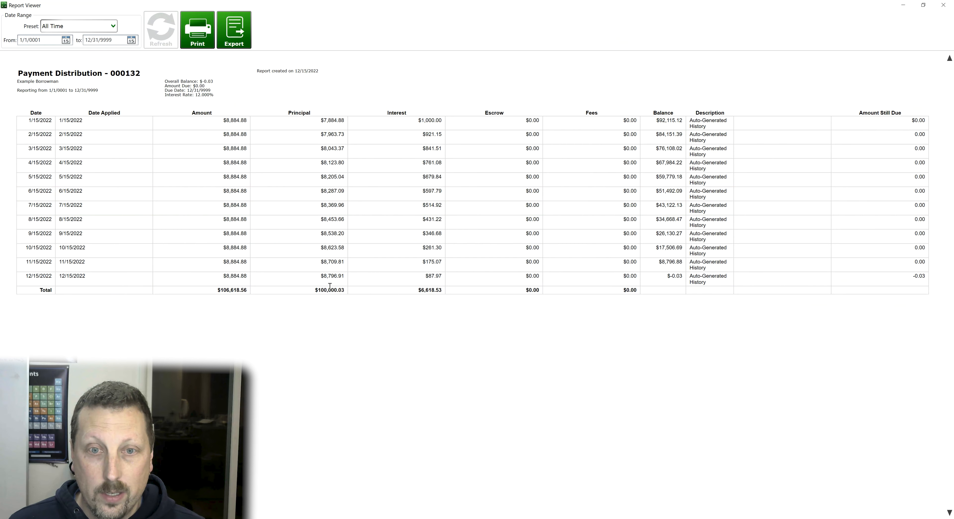
{"action": "left_click_drag", "start_coordinate": [314, 290], "coordinate": [342, 291]}
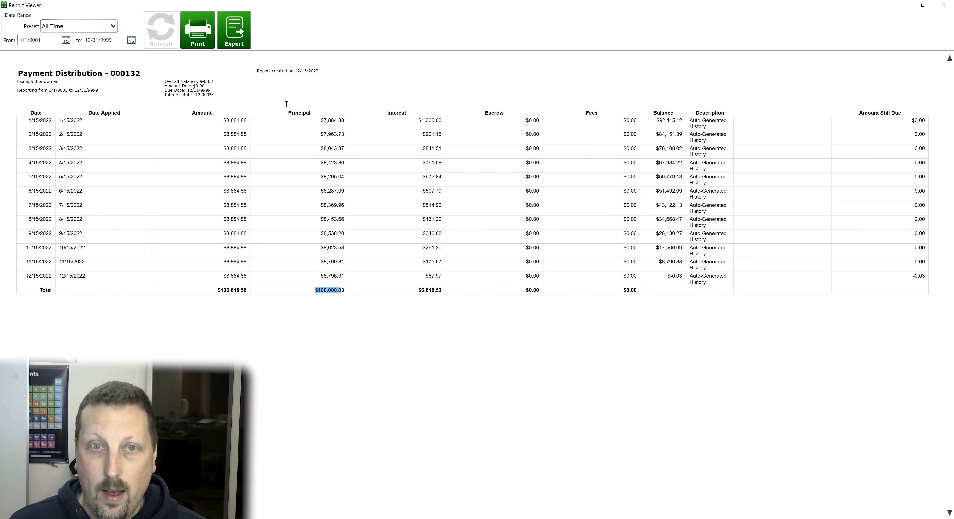
{"action": "left_click", "coordinate": [943, 5]}
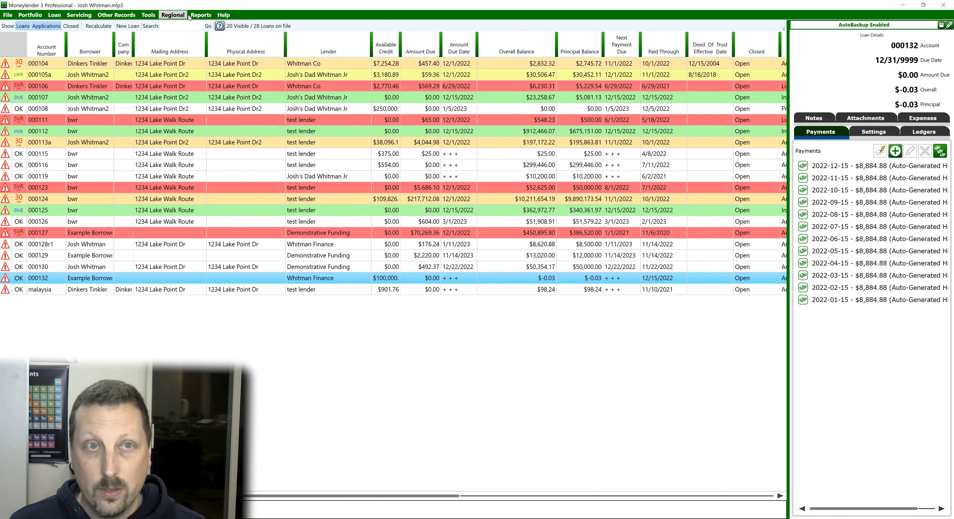
Run the Investor Report for the last 12 months, limited to the lender Whitman Finance.
{"action": "left_click", "coordinate": [201, 15]}
{"action": "left_click", "coordinate": [227, 169]}
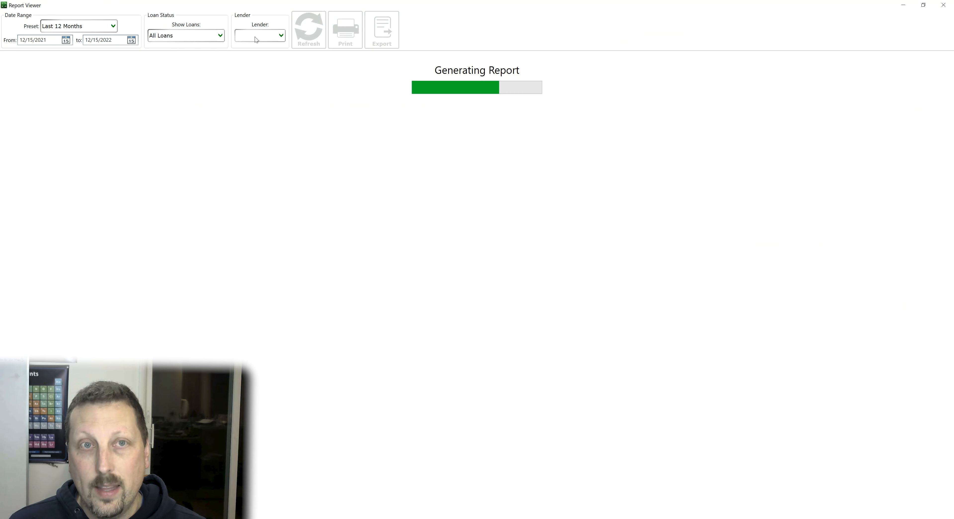
{"action": "left_click", "coordinate": [255, 37]}
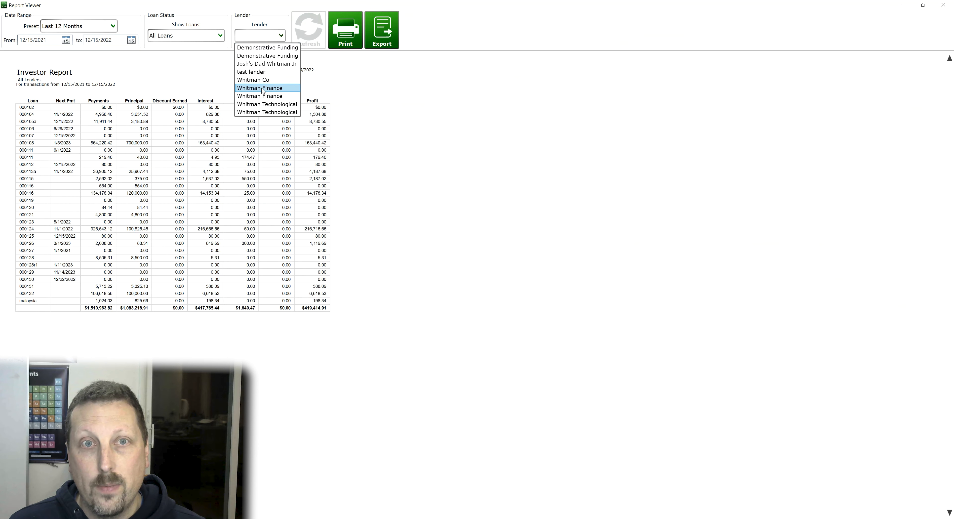
{"action": "left_click", "coordinate": [266, 87]}
{"action": "left_click", "coordinate": [304, 34]}
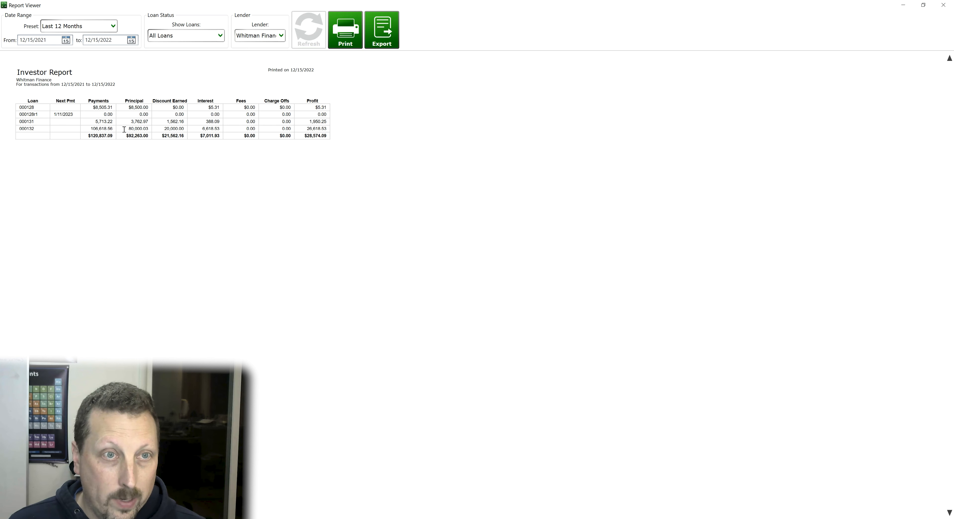
Examine the new loan's principal and discount earned in the Investor Report and close the report.
{"action": "left_click_drag", "start_coordinate": [121, 129], "coordinate": [155, 129]}
{"action": "left_click", "coordinate": [166, 130]}
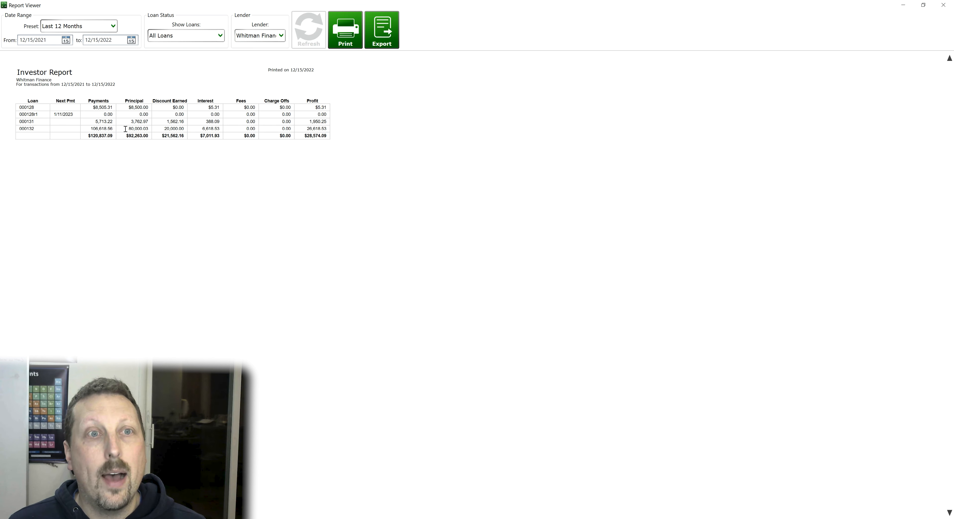
{"action": "left_click_drag", "start_coordinate": [126, 129], "coordinate": [188, 129]}
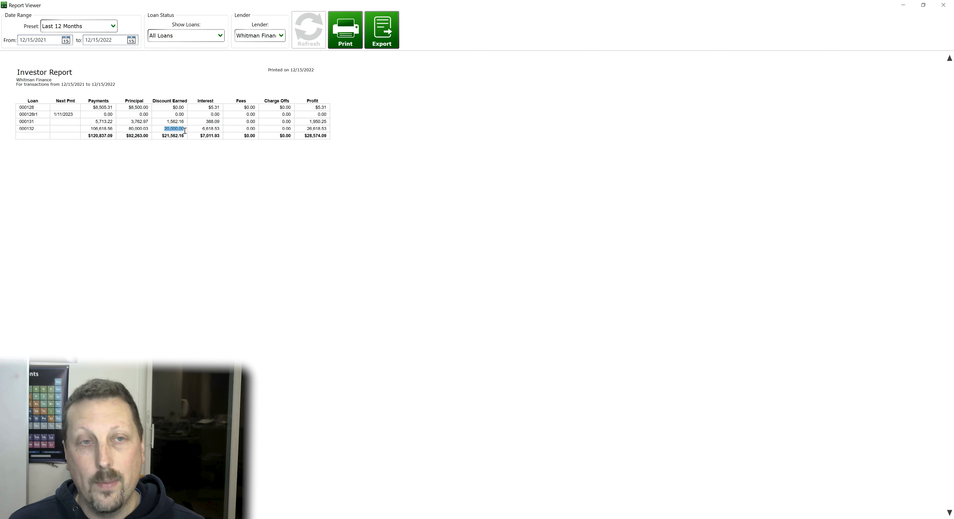
{"action": "left_click", "coordinate": [388, 216]}
{"action": "key", "text": "Escape"}
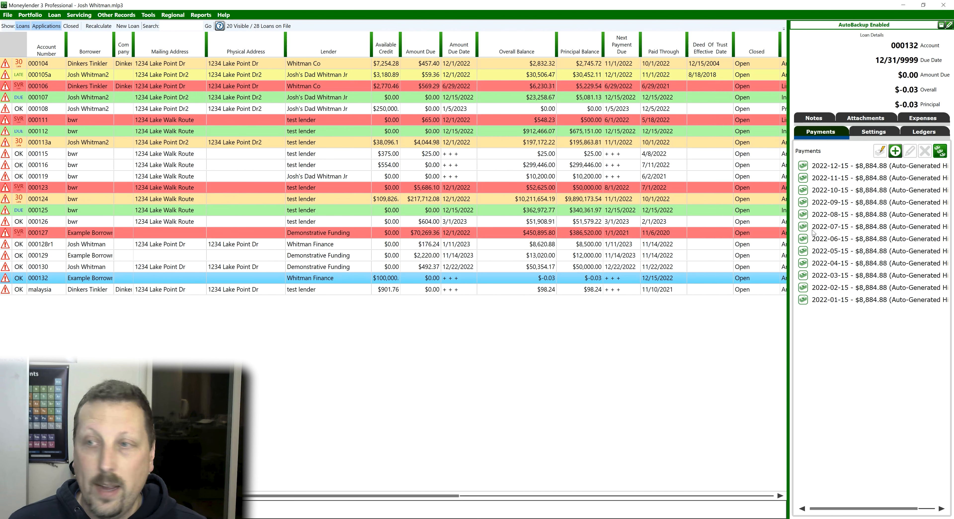
Add a principal disbursement of 50,000.00 dated 12/15/2021 to the loan, described as "Down Payment", and save it.
{"action": "left_click", "coordinate": [866, 132]}
{"action": "left_click", "coordinate": [870, 208]}
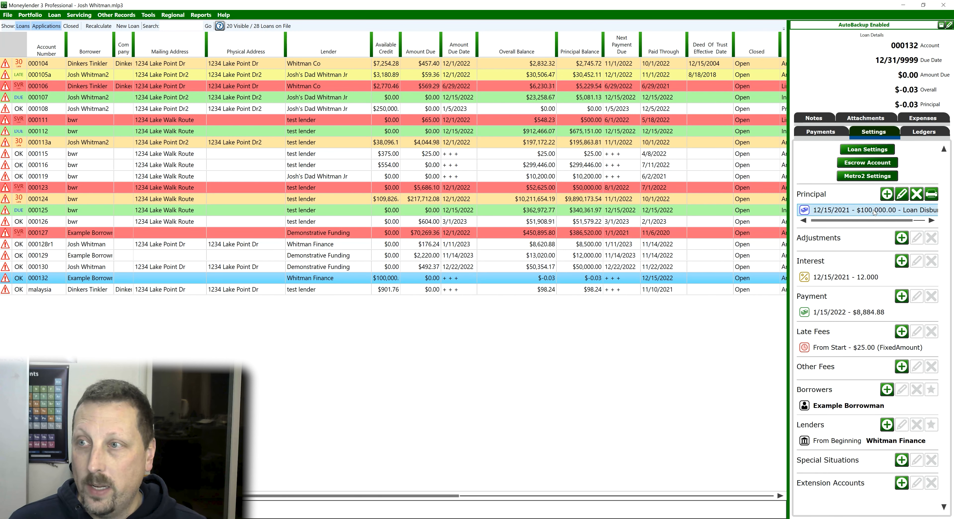
{"action": "left_click", "coordinate": [886, 194]}
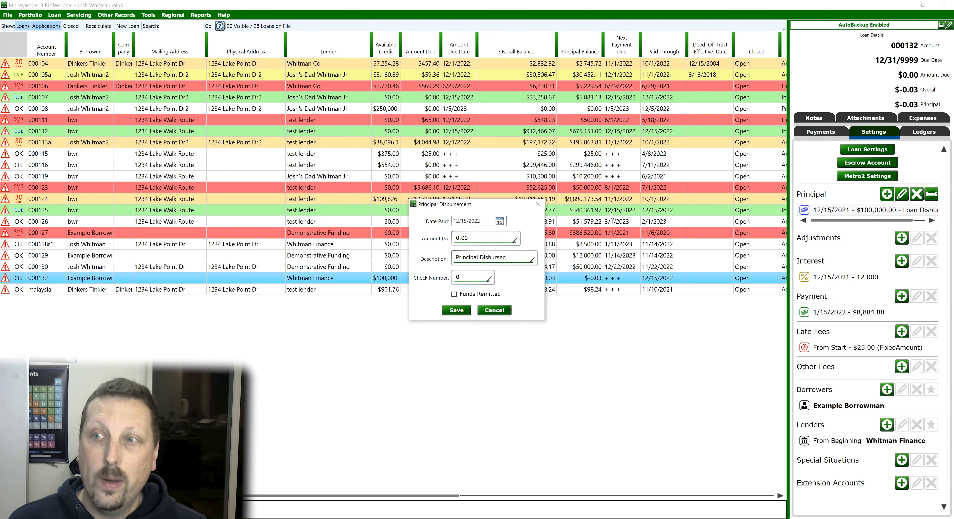
{"action": "left_click", "coordinate": [484, 222]}
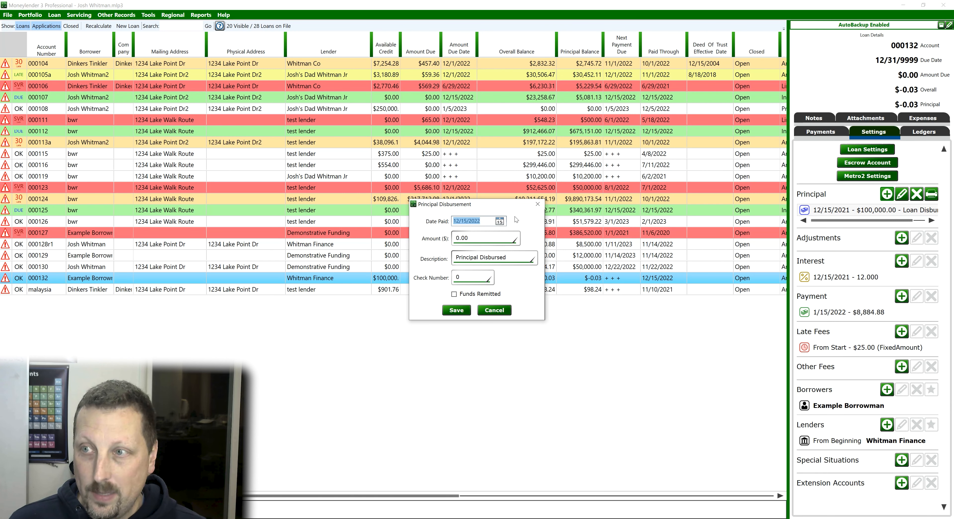
{"action": "key", "text": "BackSpace"}
{"action": "type", "text": "1"}
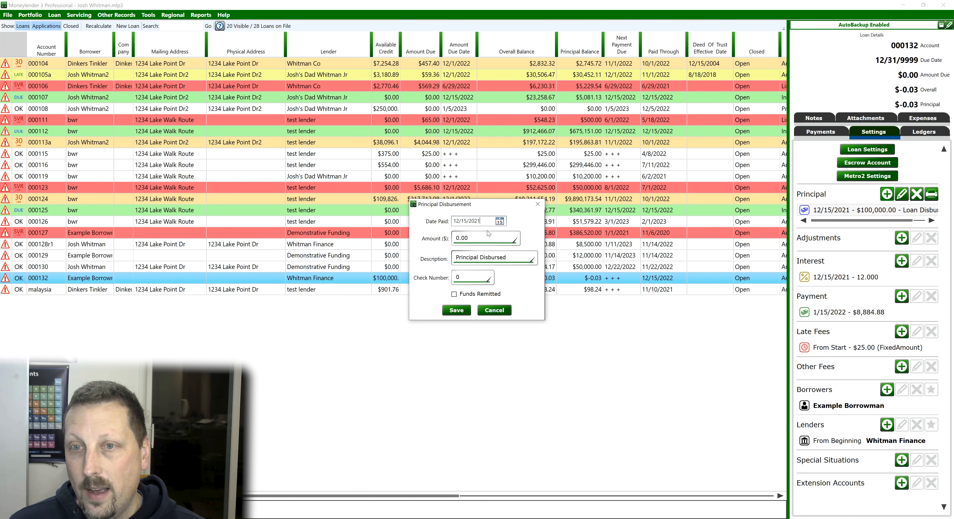
{"action": "left_click", "coordinate": [492, 238]}
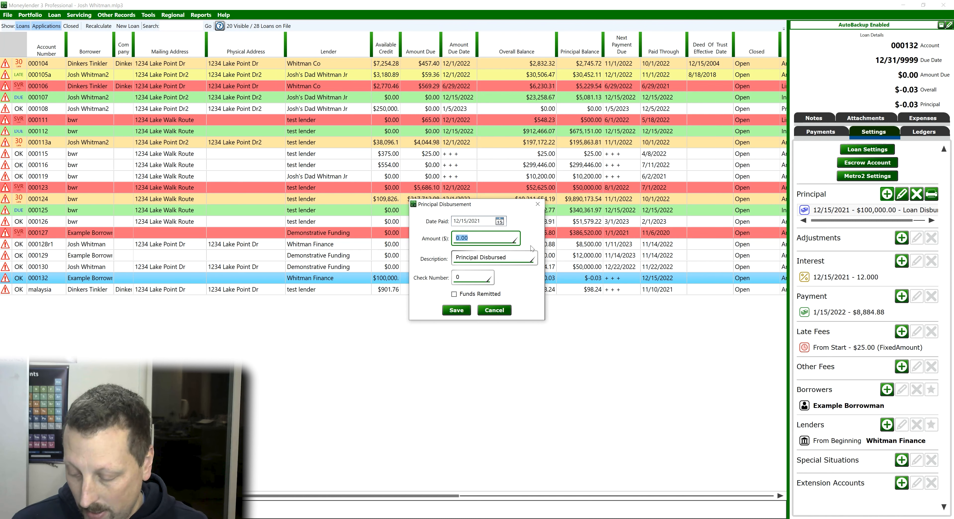
{"action": "type", "text": "50000"}
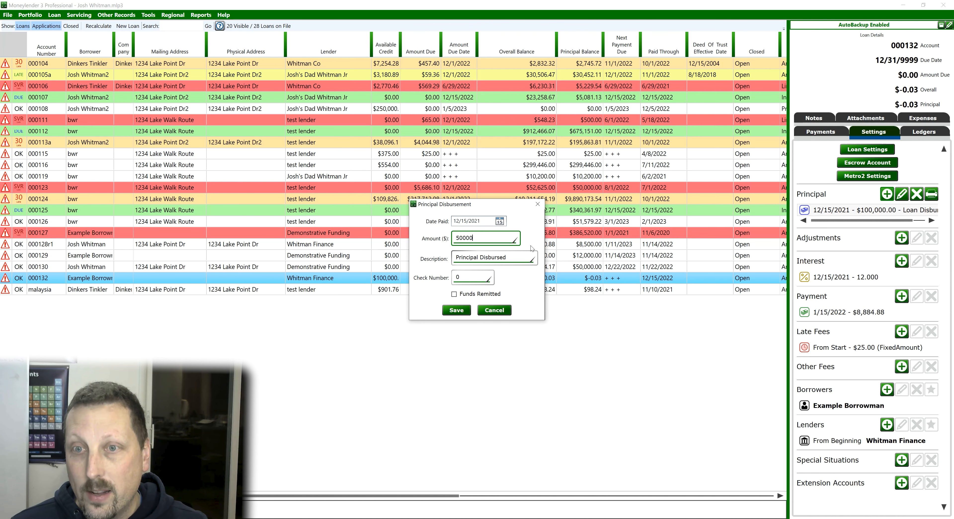
{"action": "key", "text": "Tab"}
{"action": "type", "text": "Down Payment"}
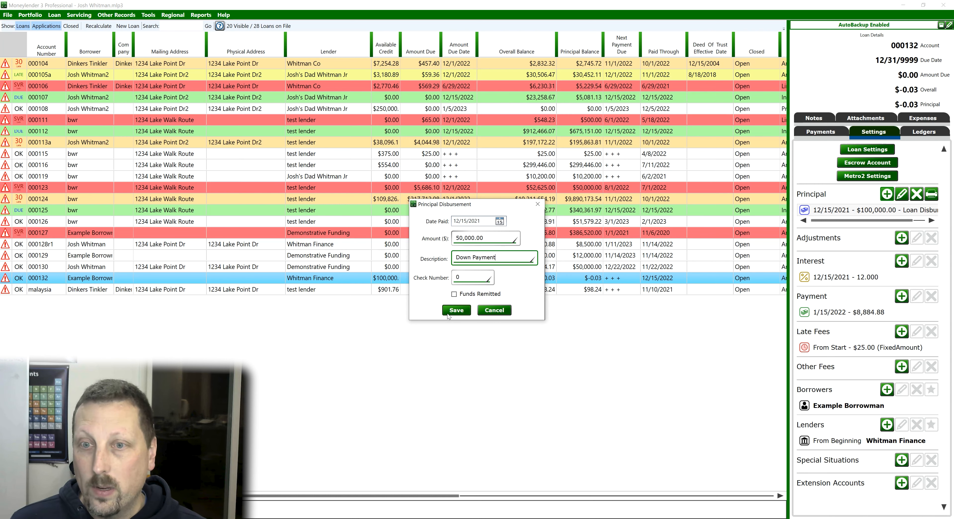
{"action": "left_click", "coordinate": [455, 310]}
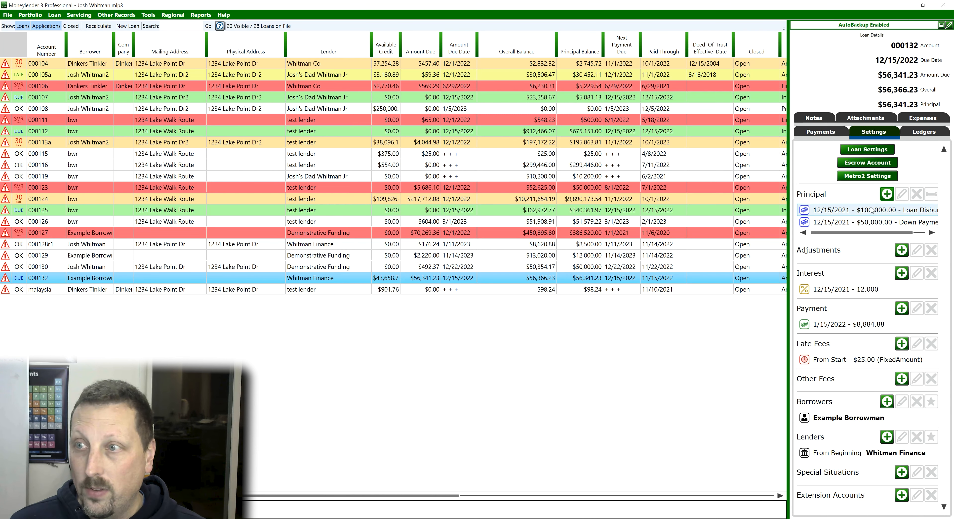
Start a new payment on the loan for 50,000.00 with the received date 12/15/2021.
{"action": "left_click", "coordinate": [820, 131]}
{"action": "left_click", "coordinate": [895, 151]}
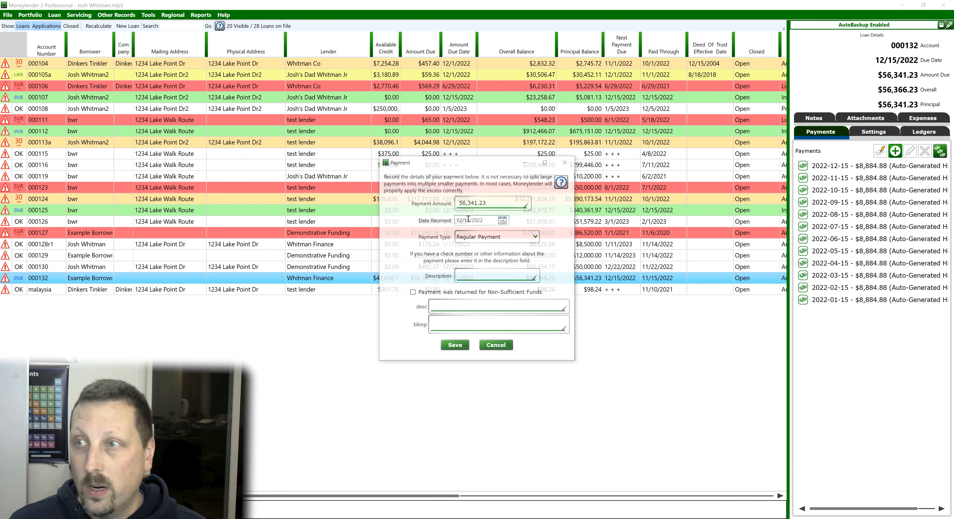
{"action": "left_click", "coordinate": [495, 201]}
{"action": "type", "text": "50000"}
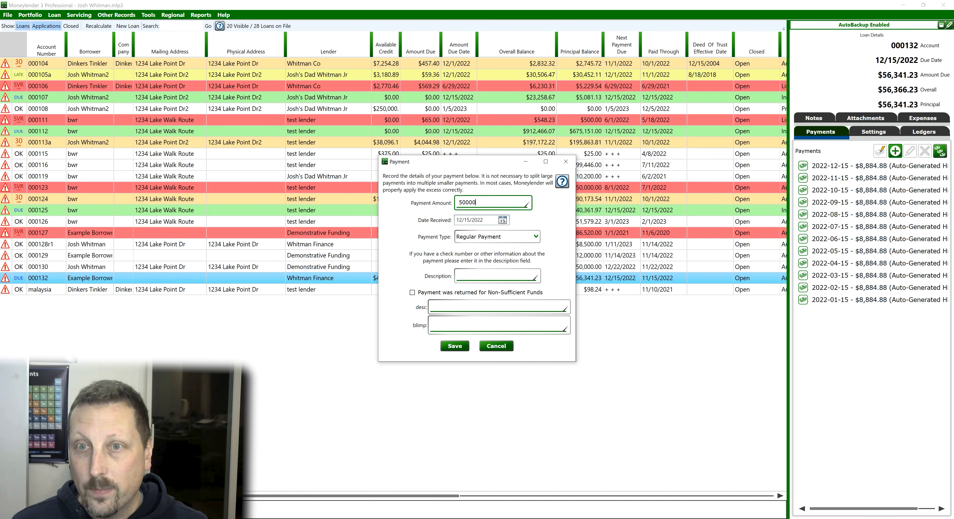
{"action": "key", "text": "Tab"}
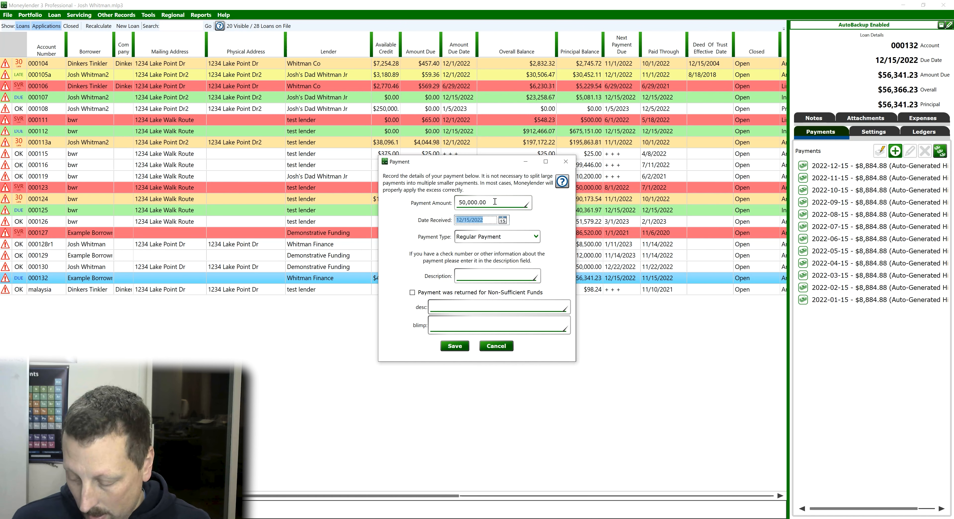
{"action": "type", "text": "12/15/2021"}
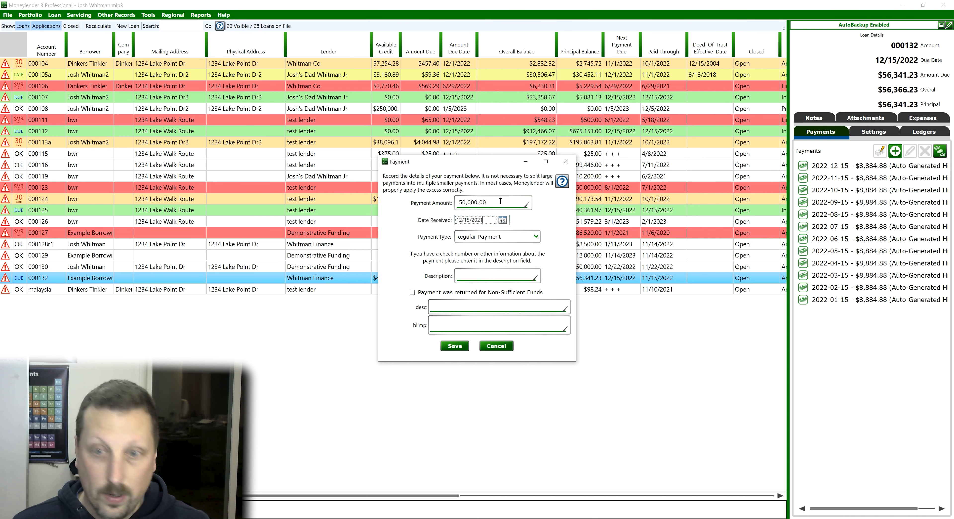
{"action": "key", "text": "Tab"}
Make the payment Principal Only, describe it as "Down Payment", and save it.
{"action": "left_click", "coordinate": [528, 239]}
{"action": "left_click", "coordinate": [500, 260]}
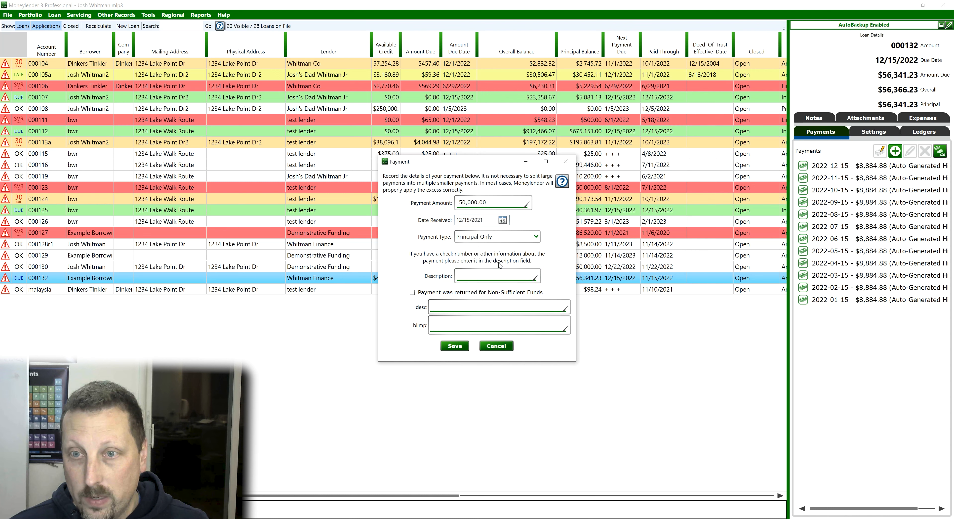
{"action": "left_click", "coordinate": [490, 274]}
{"action": "type", "text": "D"}
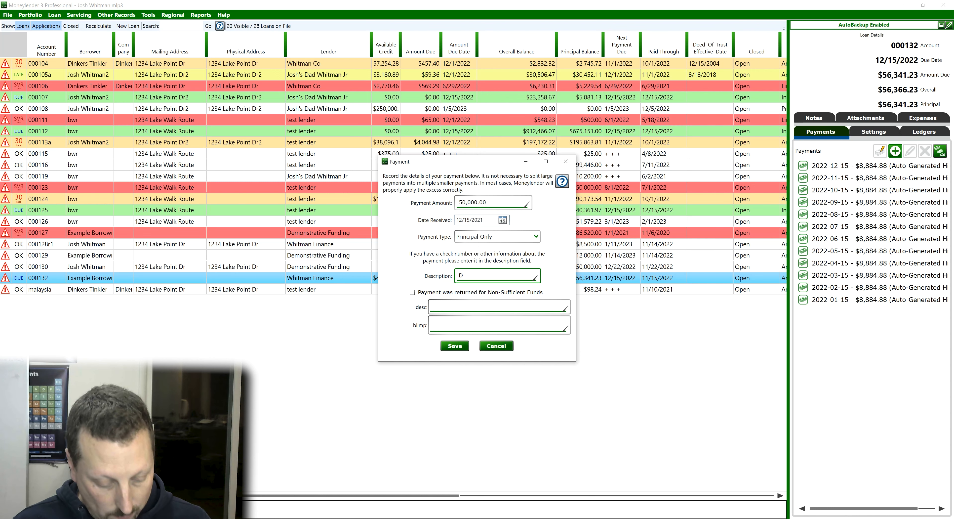
{"action": "type", "text": "own Payment"}
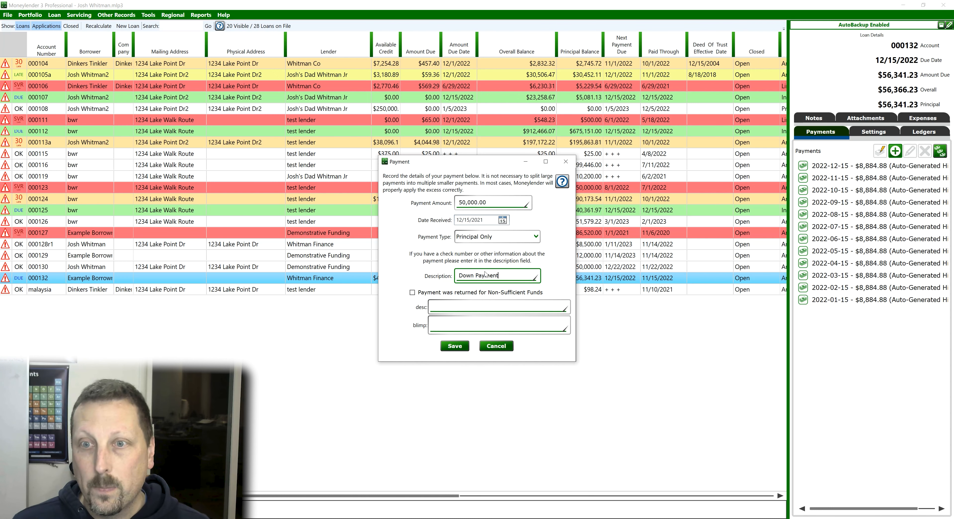
{"action": "left_click", "coordinate": [455, 345]}
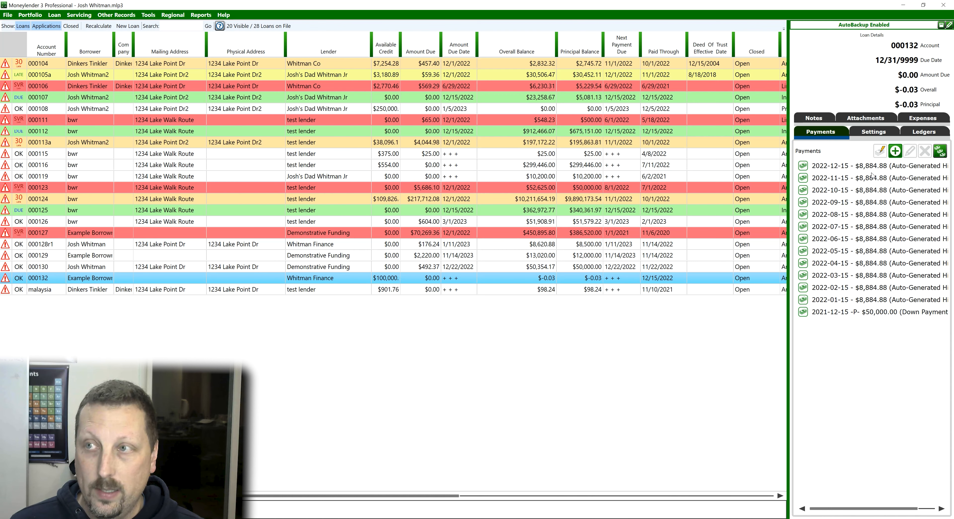
Review the down payment and the principal disbursements, and set the lender Whitman Finance's purchase price to 120,000.
{"action": "left_click", "coordinate": [864, 314]}
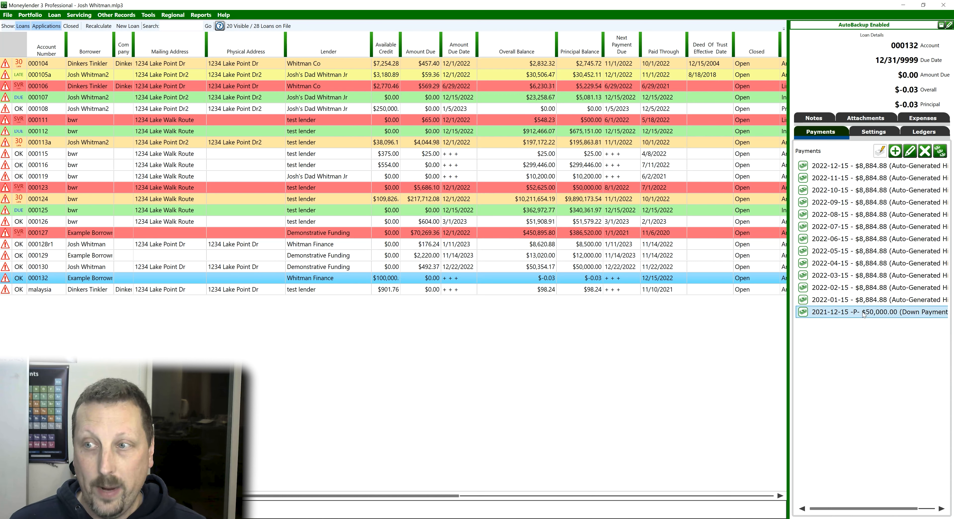
{"action": "left_click", "coordinate": [873, 132]}
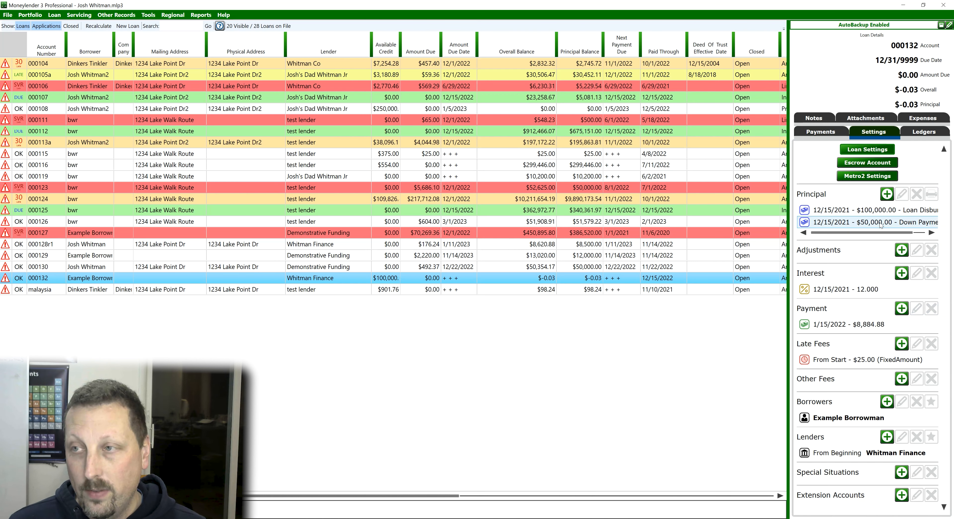
{"action": "left_click", "coordinate": [877, 209]}
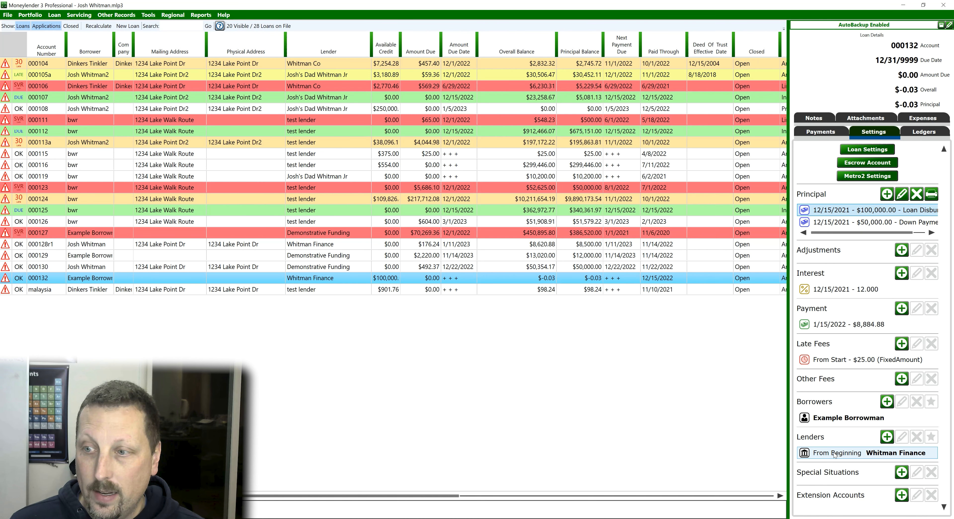
{"action": "left_click", "coordinate": [852, 453]}
{"action": "left_click", "coordinate": [901, 436]}
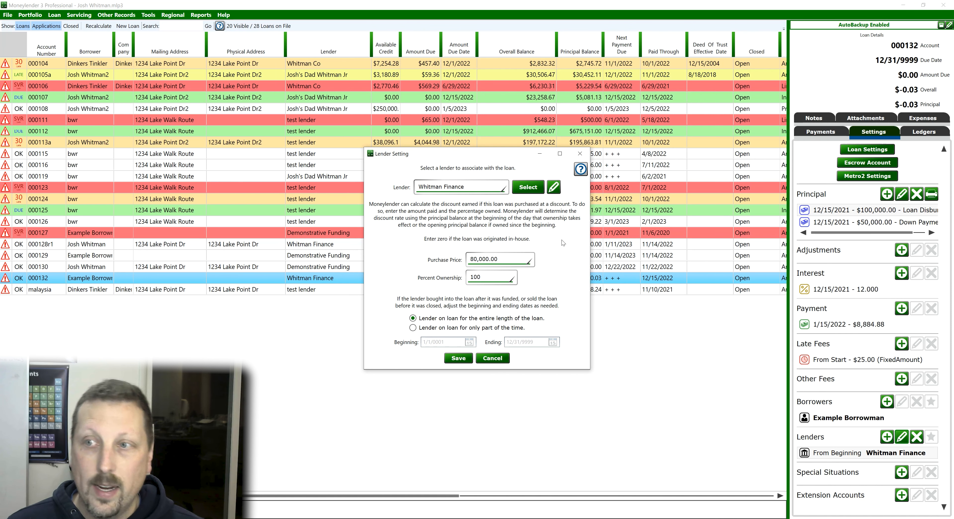
{"action": "left_click", "coordinate": [505, 259]}
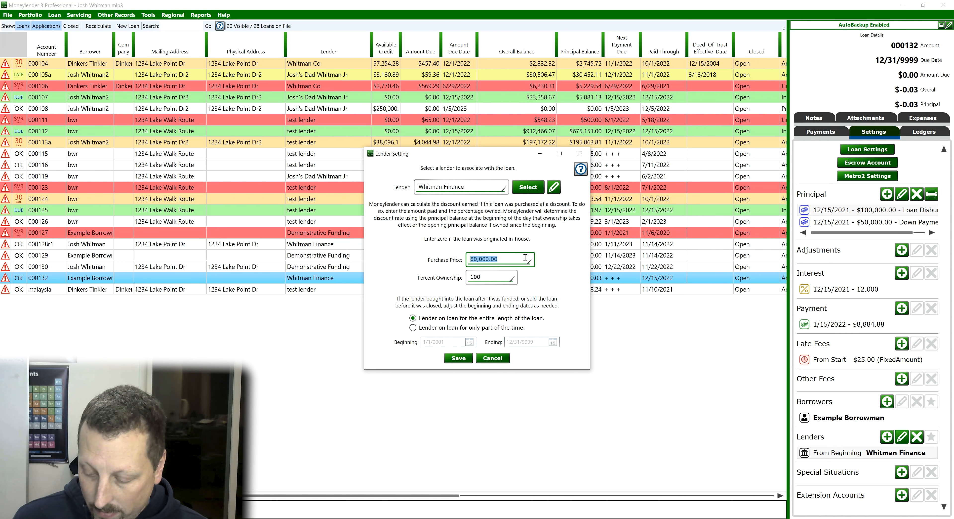
{"action": "type", "text": "120000"}
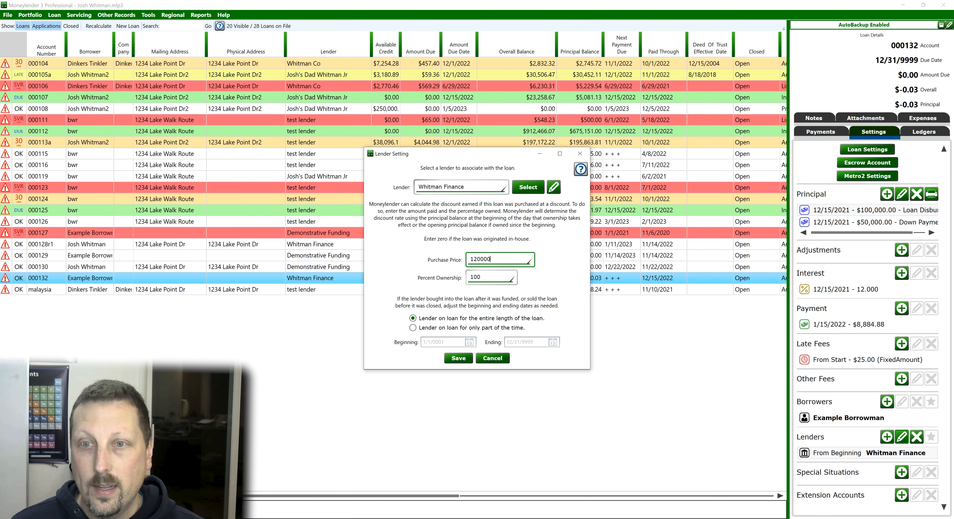
{"action": "left_click", "coordinate": [459, 357]}
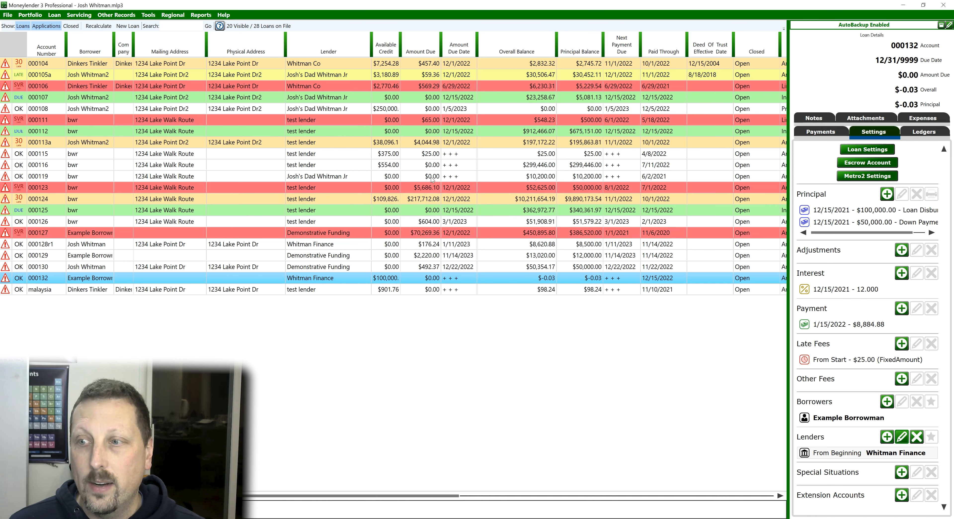
Open the Investor Report.
{"action": "left_click", "coordinate": [200, 15]}
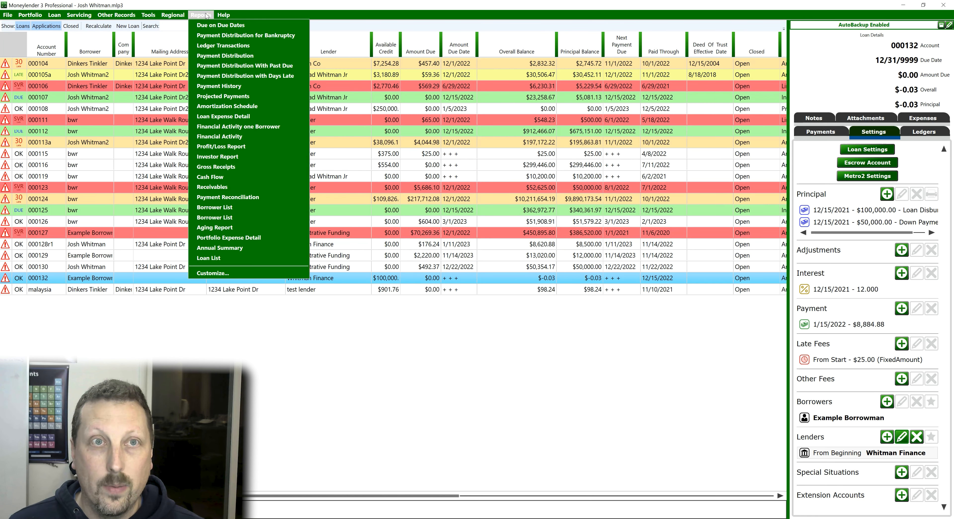
{"action": "left_click", "coordinate": [217, 156]}
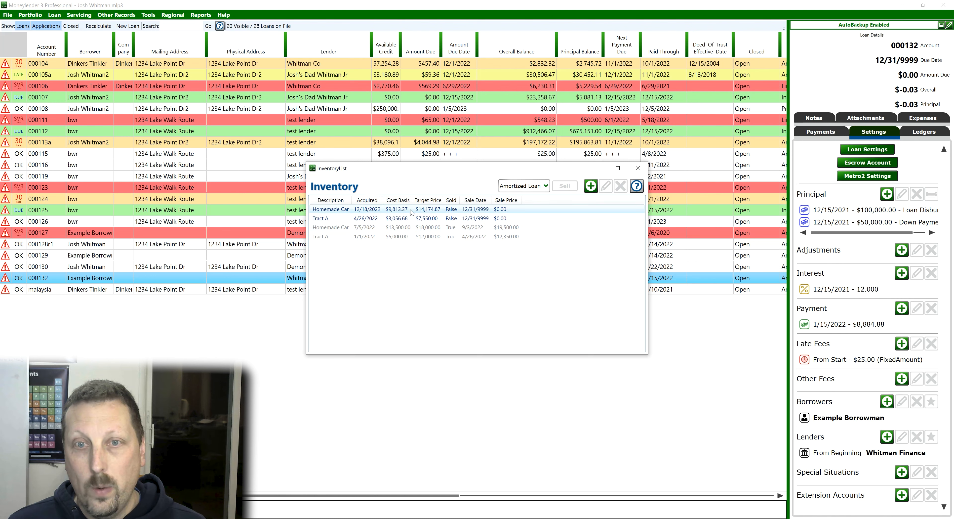
Start a new inventory item "Lot 1" with a cost basis of 20,000.00 and a target resale price of 35,000.
{"action": "left_click", "coordinate": [590, 185]}
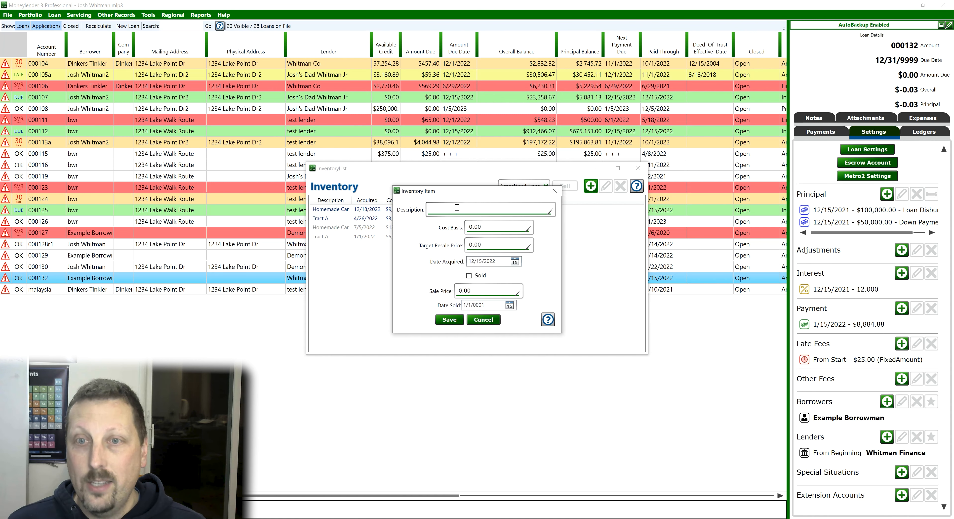
{"action": "left_click", "coordinate": [457, 208]}
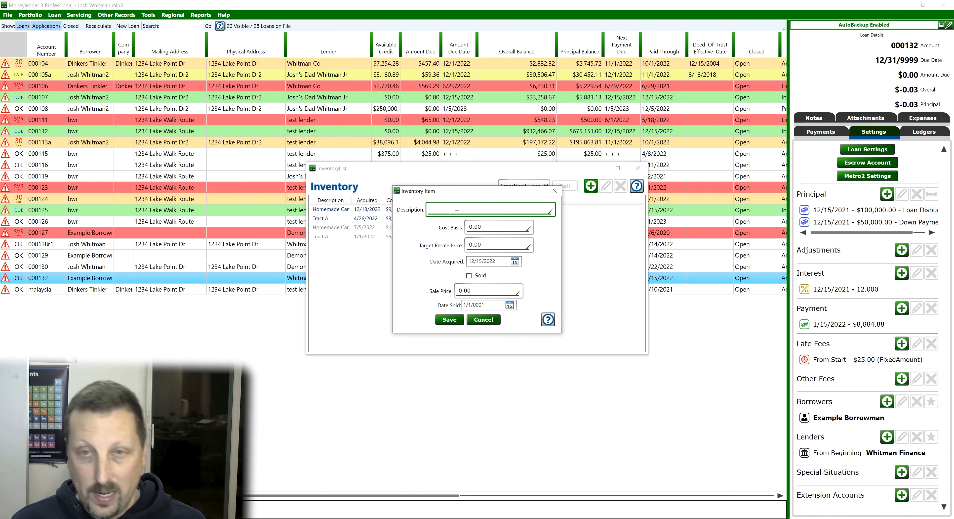
{"action": "type", "text": "Lot 1"}
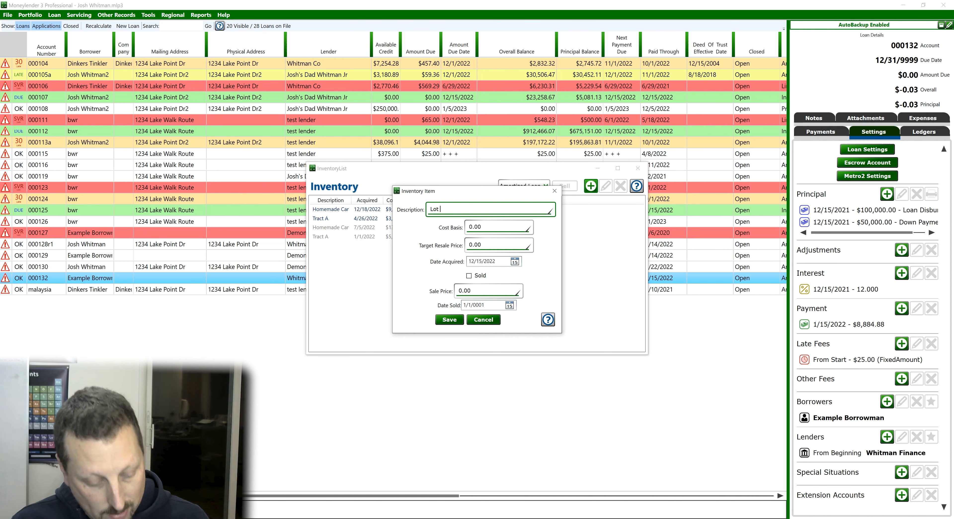
{"action": "key", "text": "Tab"}
{"action": "type", "text": "20000"}
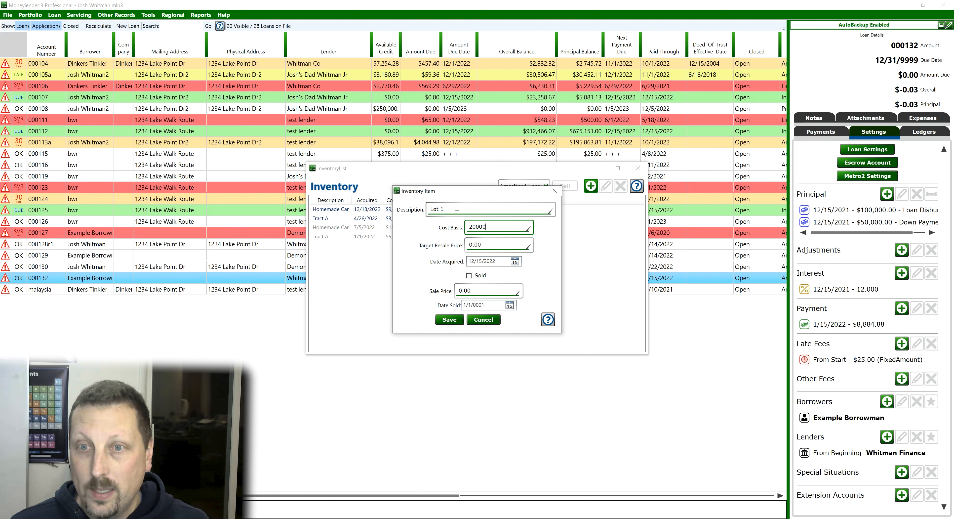
{"action": "key", "text": "Tab"}
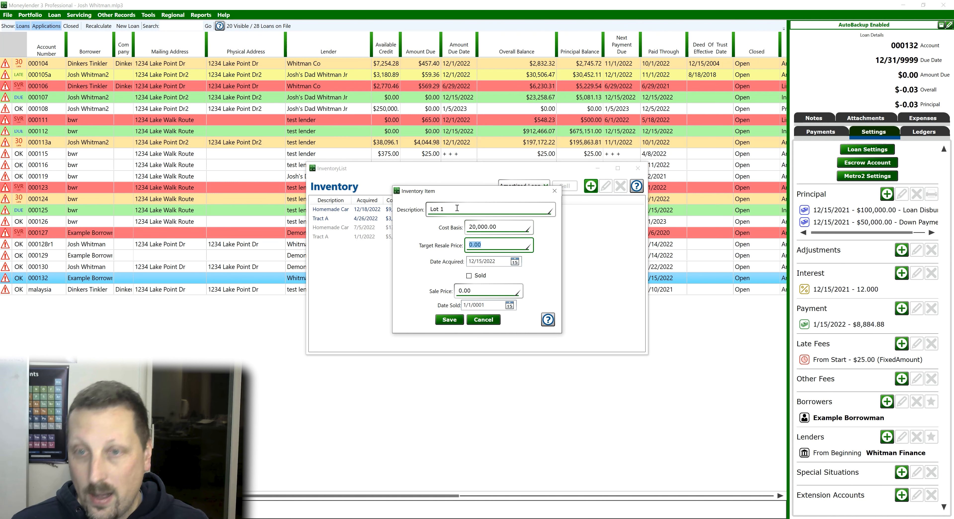
{"action": "type", "text": "35000"}
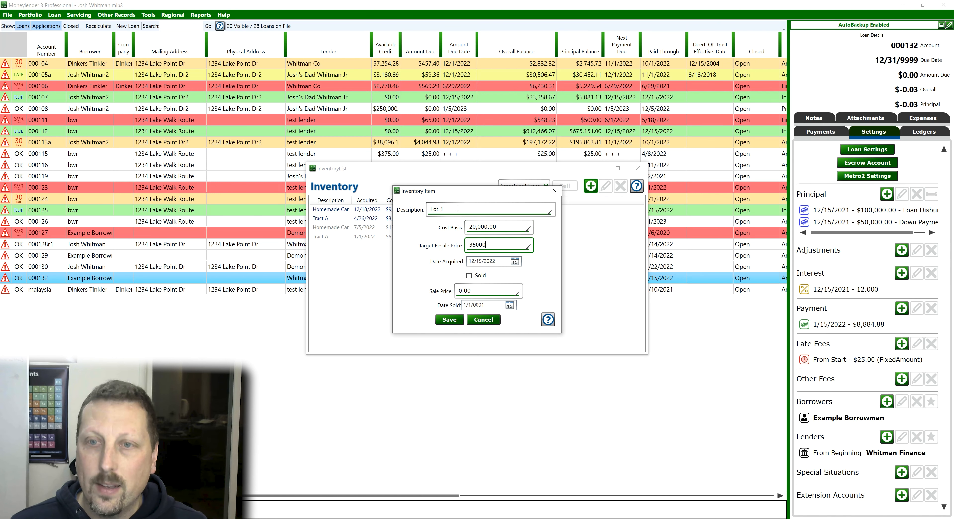
Set the inventory item's acquisition date to 12/15/2021, save it, and close the inventory list.
{"action": "key", "text": "Tab"}
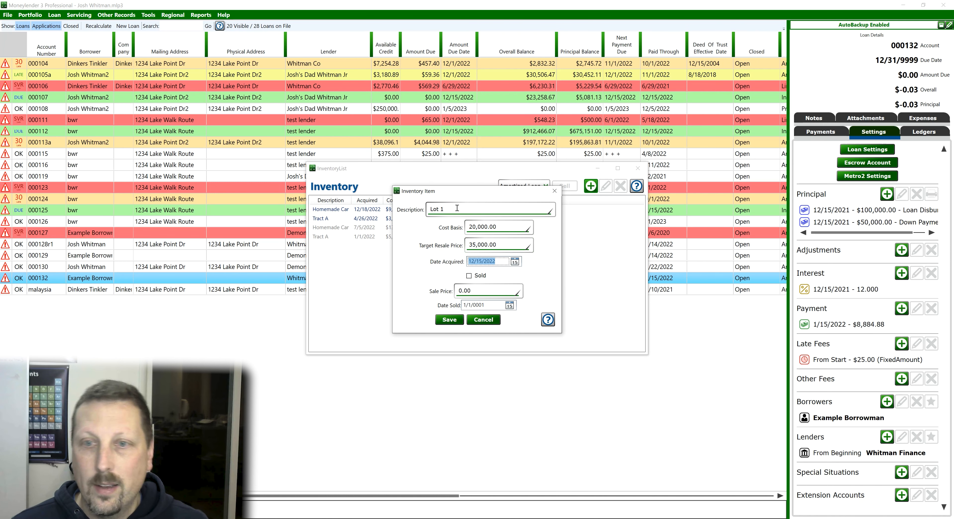
{"action": "type", "text": "12"}
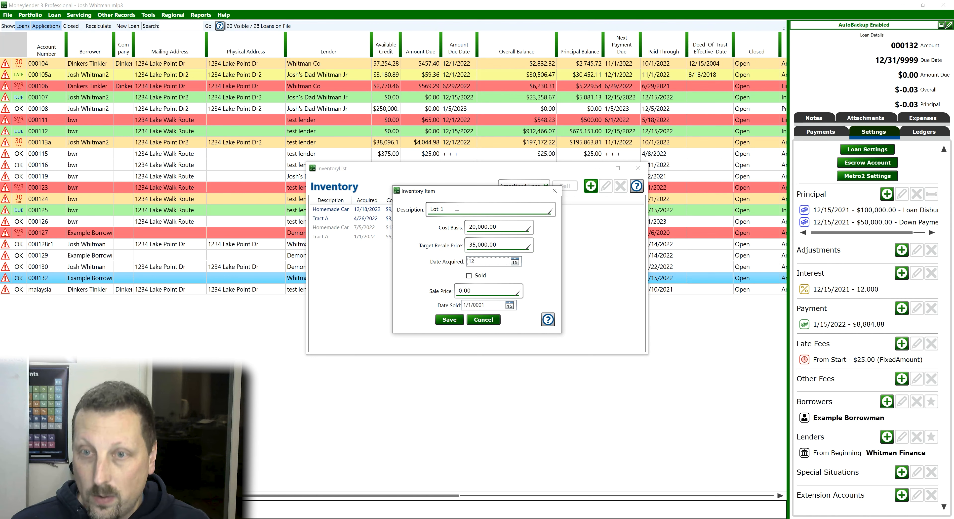
{"action": "type", "text": "/15/2021"}
{"action": "key", "text": "Tab"}
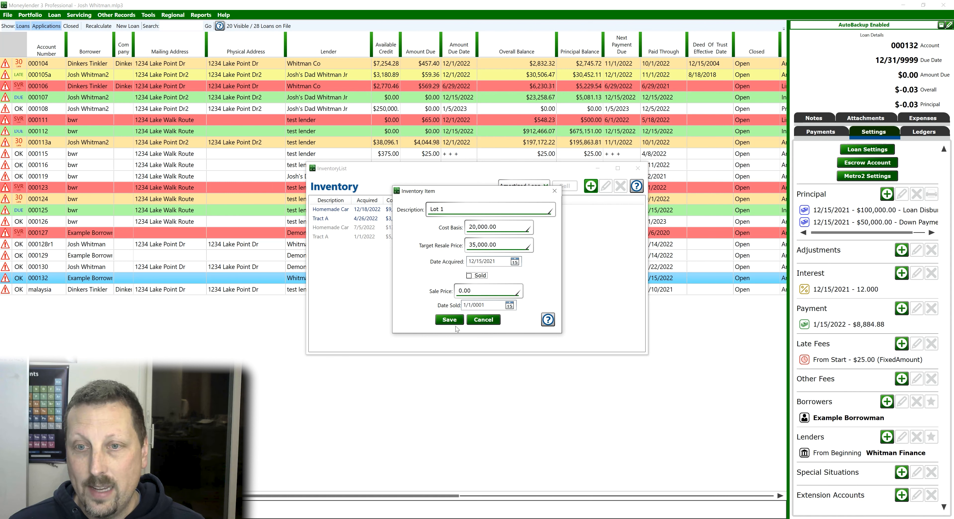
{"action": "left_click", "coordinate": [449, 320]}
{"action": "left_click", "coordinate": [329, 217]}
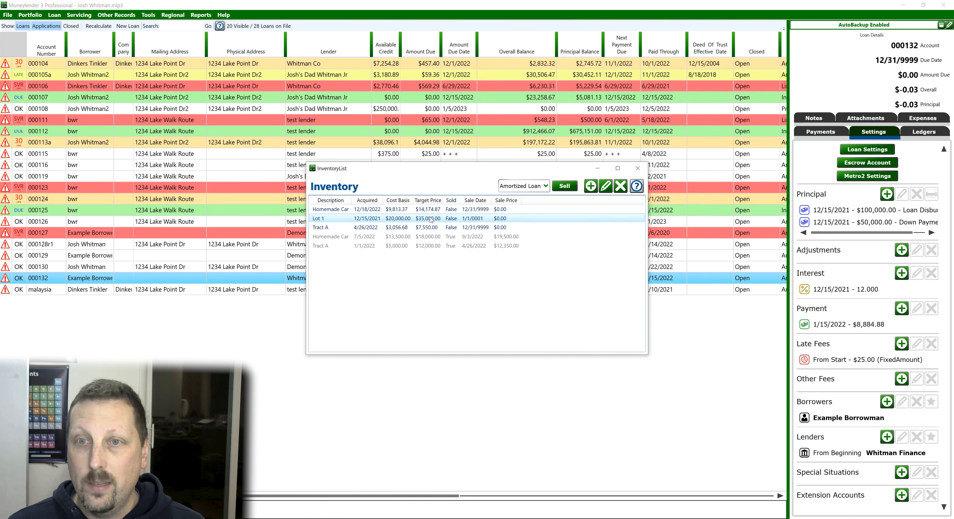
{"action": "left_click", "coordinate": [637, 168]}
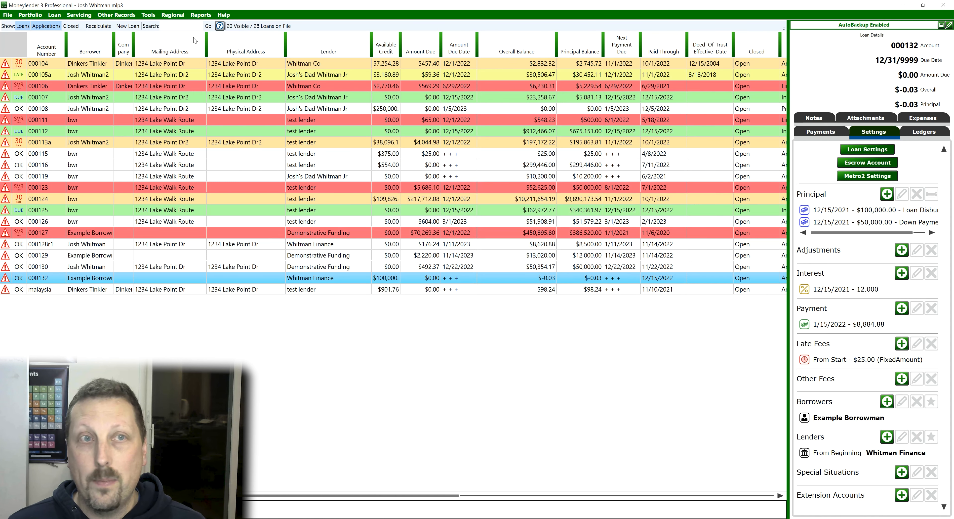
Reopen the inventory and start selling Lot 1 as an Amortized Loan.
{"action": "left_click", "coordinate": [116, 15]}
{"action": "left_click", "coordinate": [114, 79]}
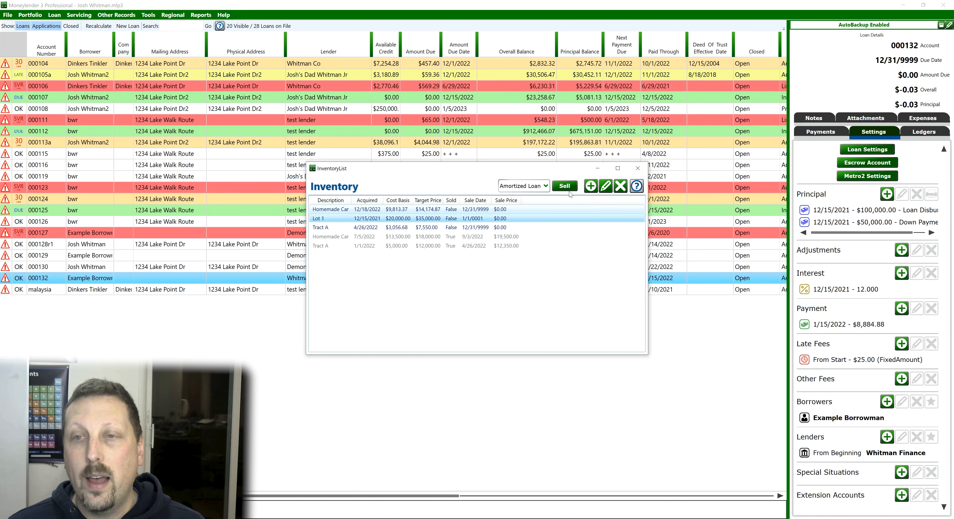
{"action": "left_click", "coordinate": [544, 185]}
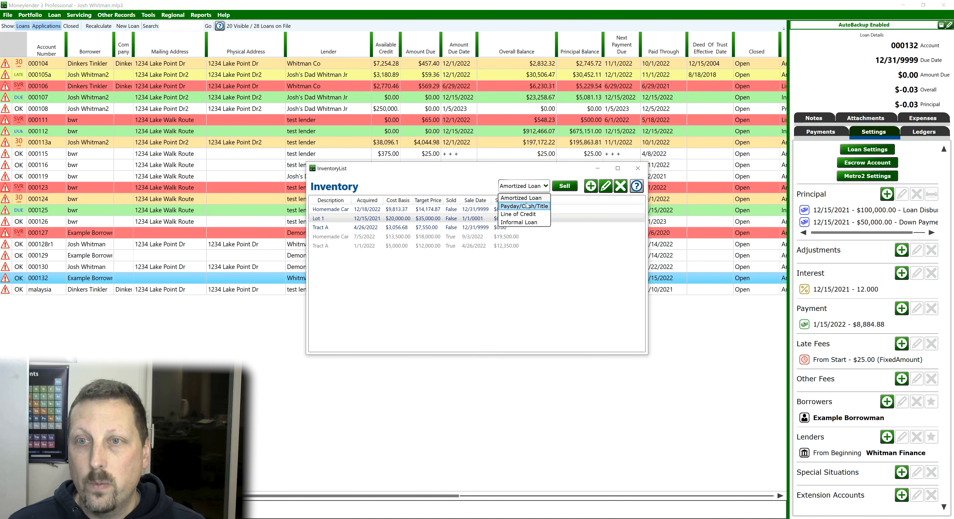
{"action": "left_click", "coordinate": [525, 198]}
{"action": "left_click", "coordinate": [564, 185]}
Create the Lot 1 loan with a $40,000.00 sale price, 60 monthly payments from 1/15/2022 and a fixed 25.00 late fee, and close the inventory.
{"action": "left_click", "coordinate": [533, 377]}
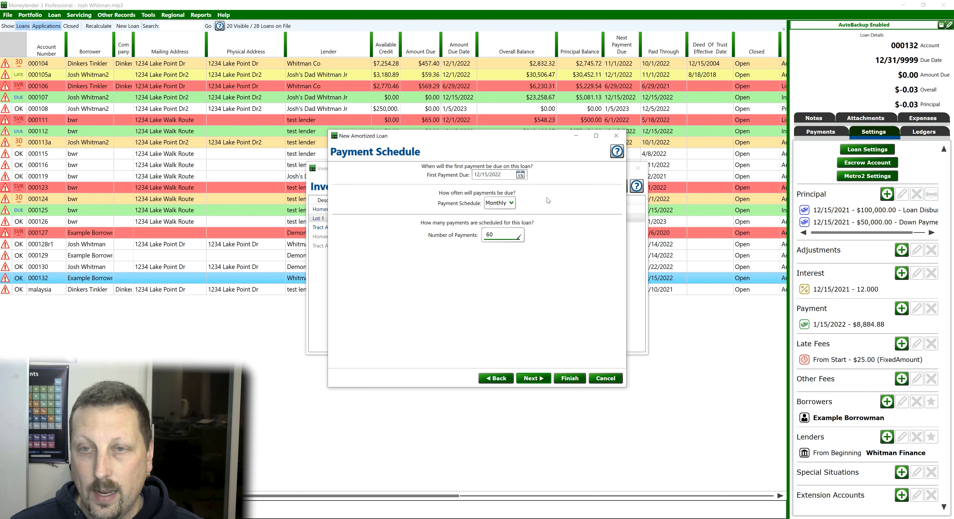
{"action": "double_click", "coordinate": [505, 173]}
{"action": "left_click", "coordinate": [533, 378]}
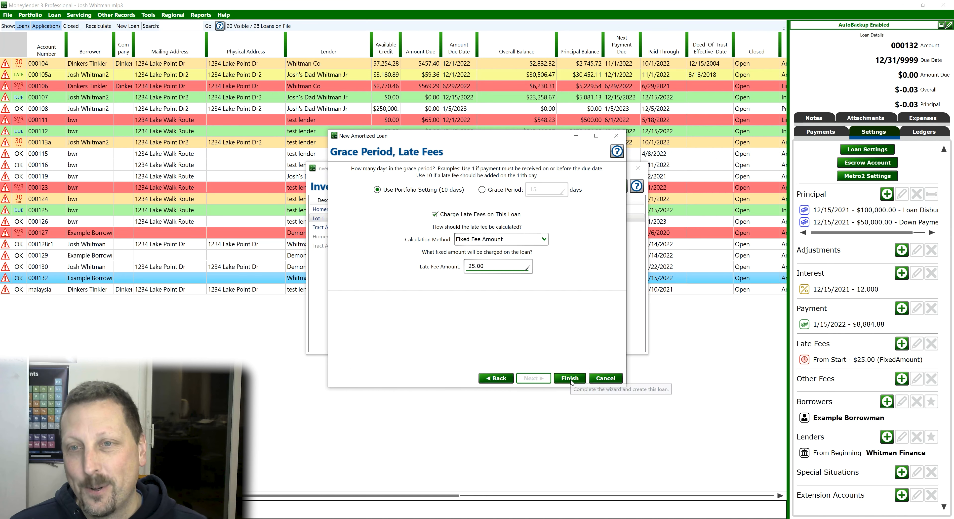
{"action": "left_click", "coordinate": [570, 378]}
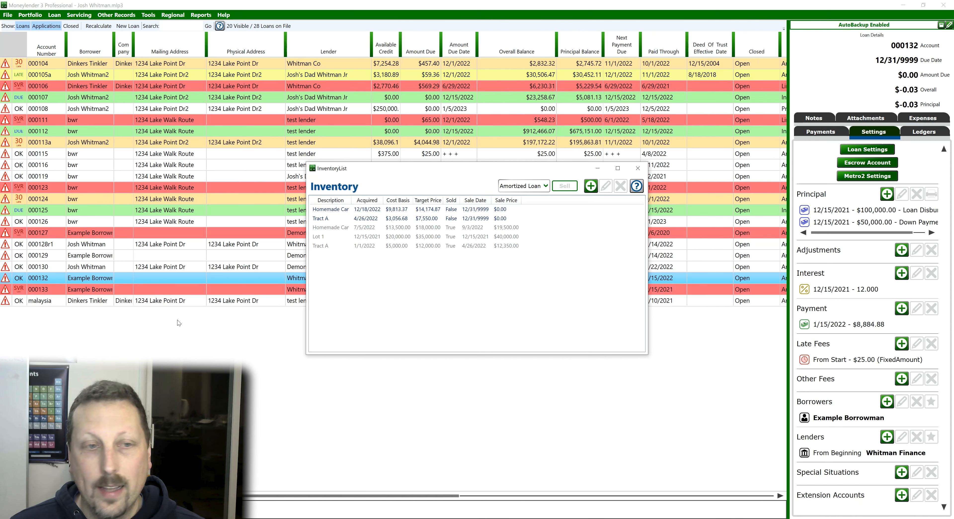
{"action": "left_click", "coordinate": [323, 237]}
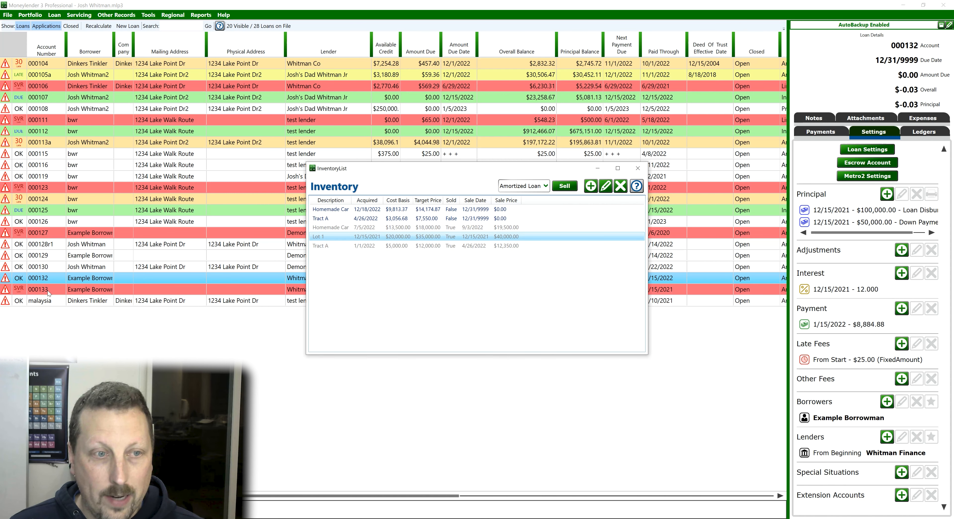
{"action": "left_click", "coordinate": [637, 168]}
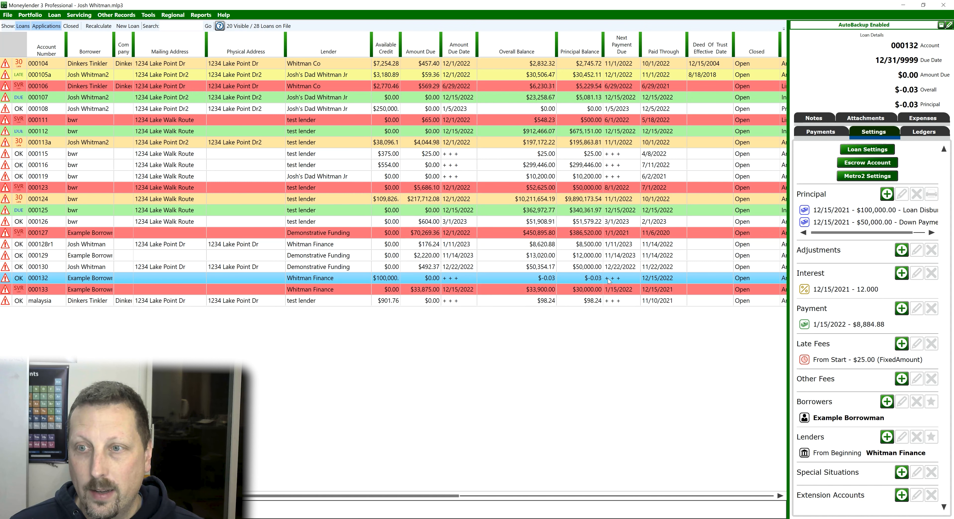
Select the newly created Lot 1 loan and review its loan disbursement, down payment entry and recorded down payment.
{"action": "left_click", "coordinate": [606, 289]}
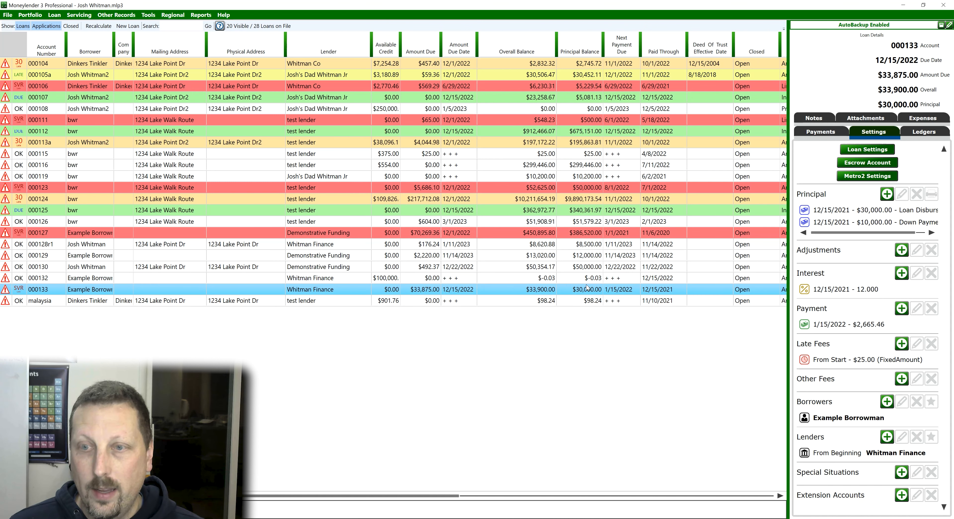
{"action": "left_click", "coordinate": [865, 224]}
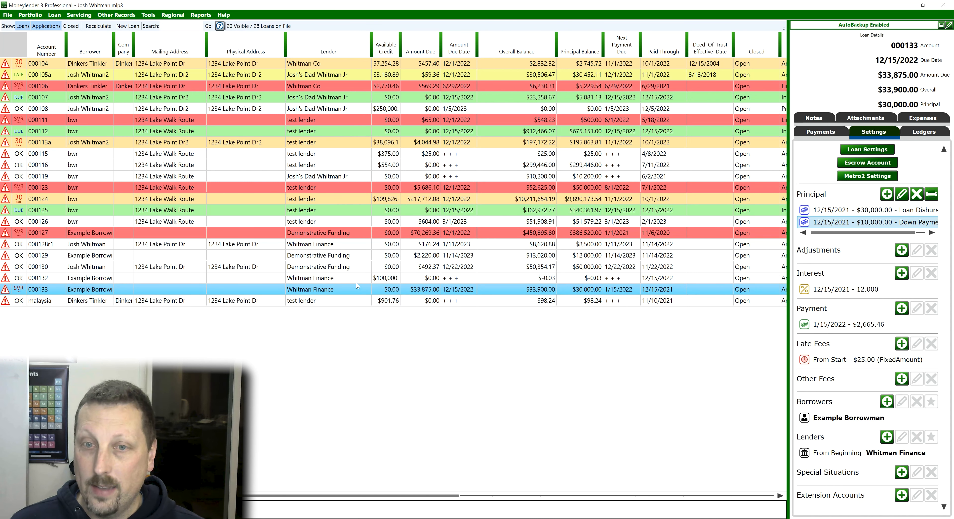
{"action": "left_click", "coordinate": [859, 211]}
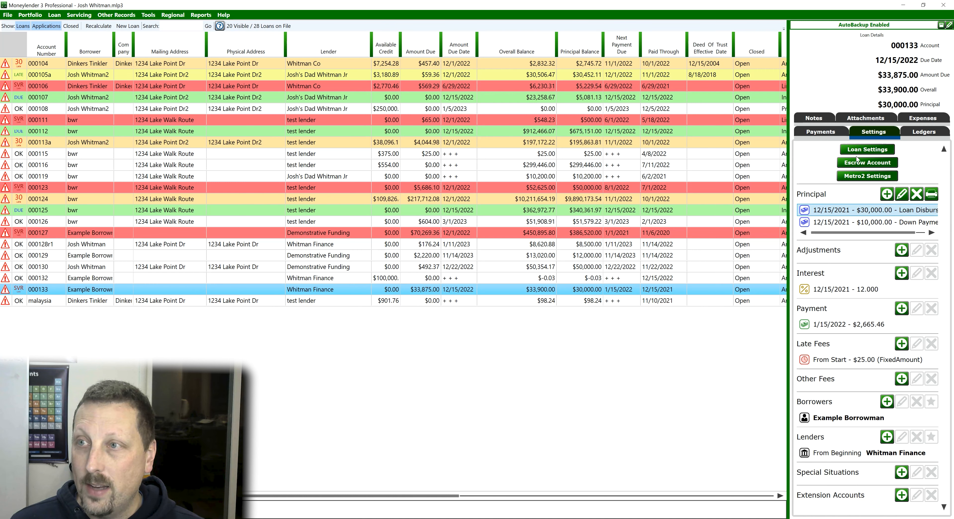
{"action": "left_click", "coordinate": [820, 132]}
{"action": "left_click", "coordinate": [843, 180]}
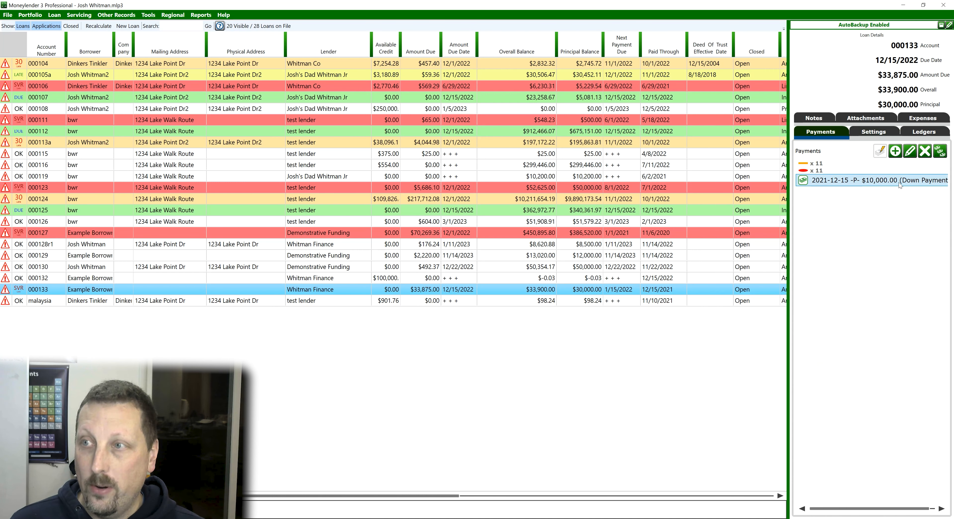
Inspect the purchase price and percent ownership in the loan's Whitman Finance lender setting, leaving it unchanged.
{"action": "left_click", "coordinate": [878, 133]}
{"action": "left_click", "coordinate": [849, 453]}
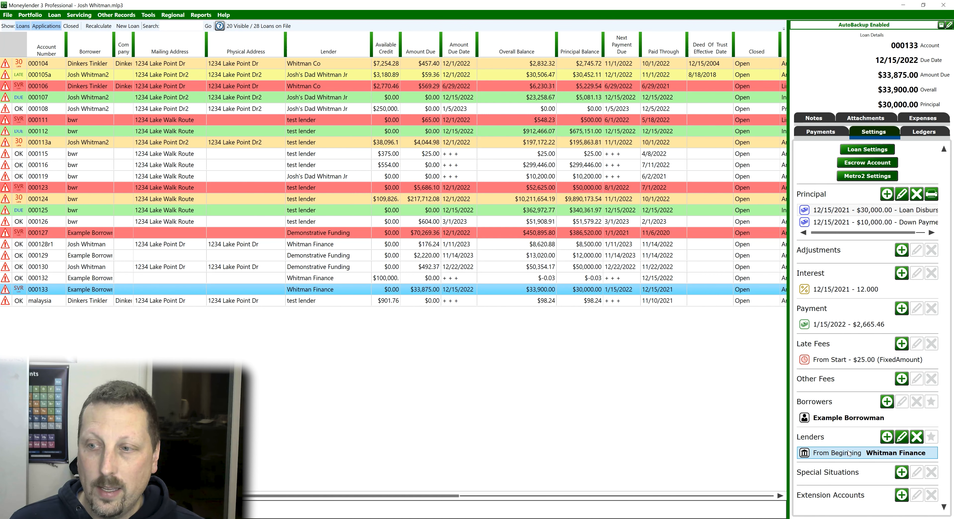
{"action": "left_click", "coordinate": [900, 437]}
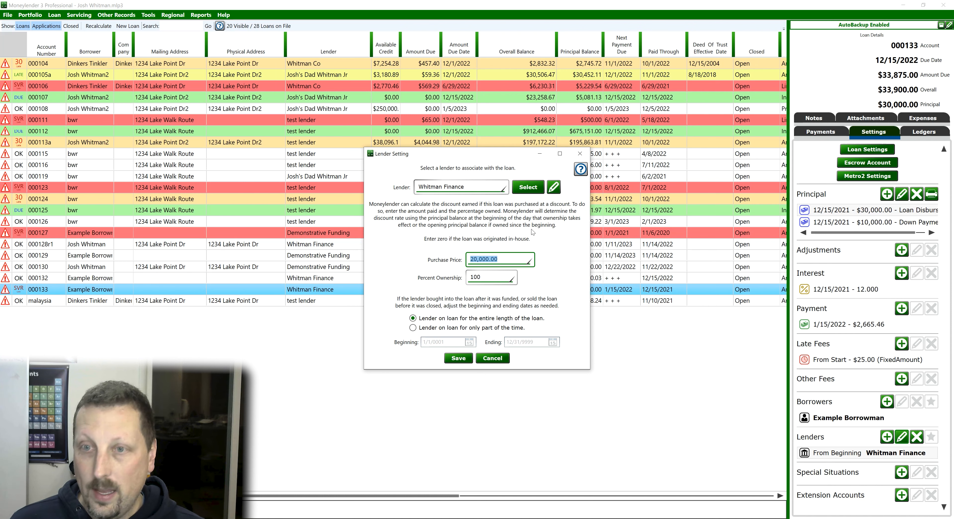
{"action": "left_click", "coordinate": [493, 358]}
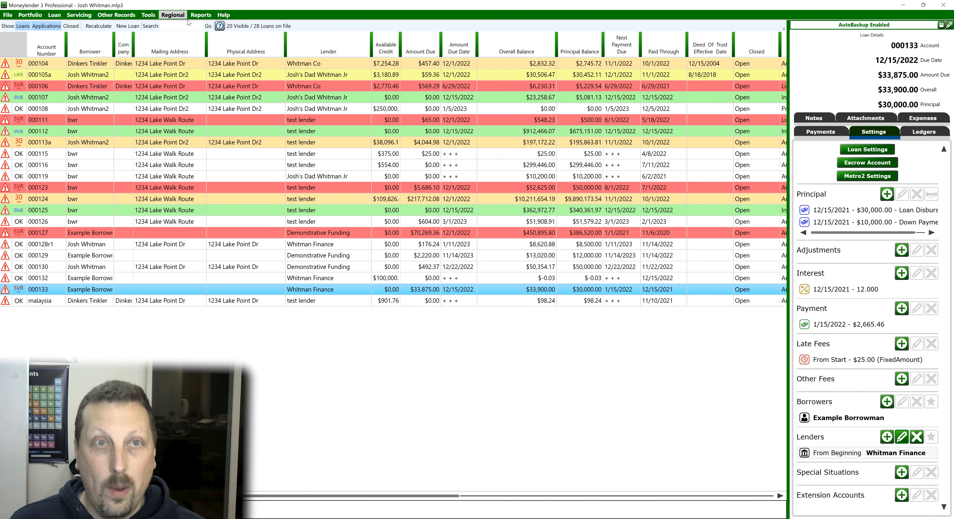
Run the Investor Report for Whitman Finance and check how the Lot 1 loan's down payment splits between principal and discount earned.
{"action": "left_click", "coordinate": [201, 15]}
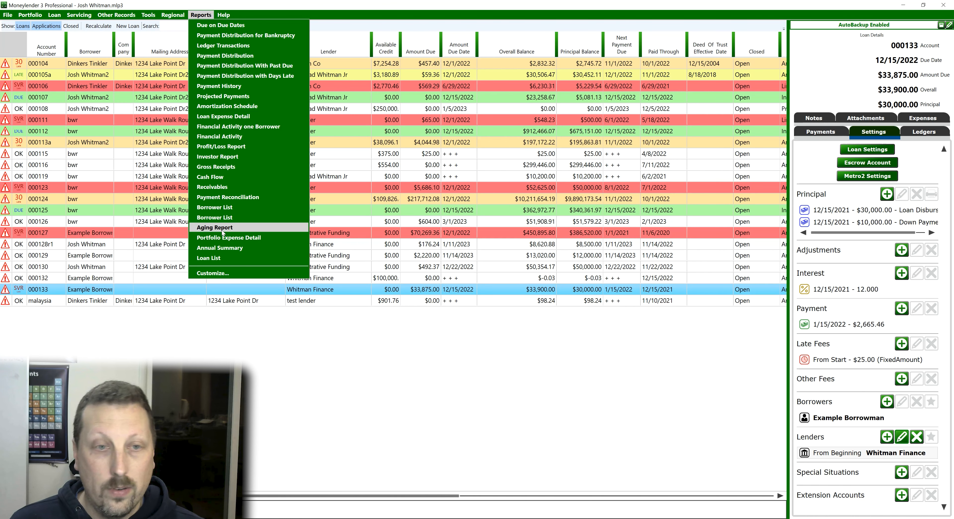
{"action": "left_click", "coordinate": [215, 155]}
{"action": "left_click", "coordinate": [248, 34]}
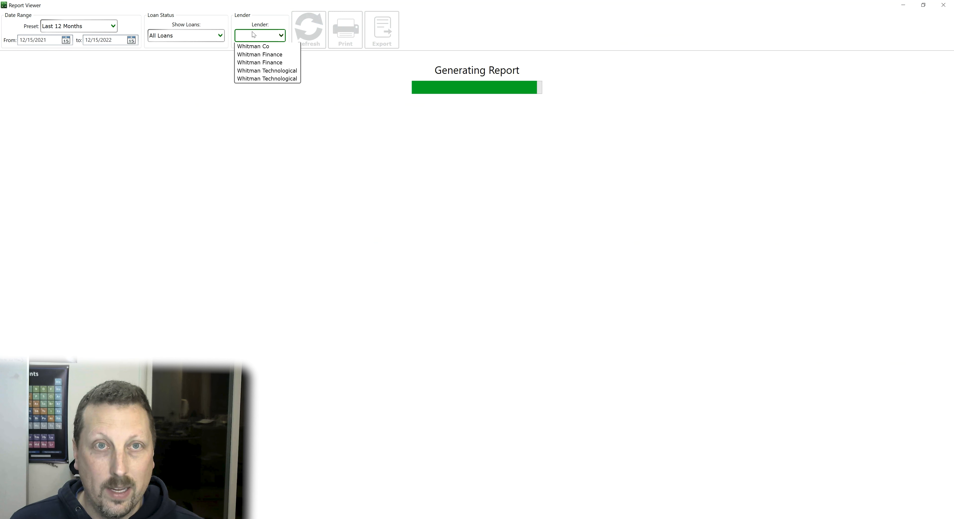
{"action": "left_click", "coordinate": [259, 88]}
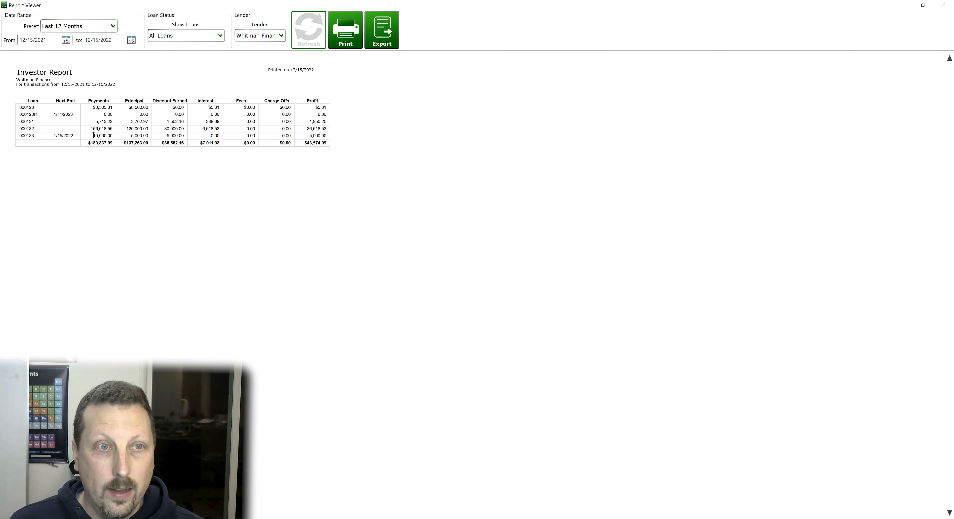
{"action": "left_click_drag", "start_coordinate": [94, 135], "coordinate": [137, 137]}
{"action": "left_click", "coordinate": [177, 138]}
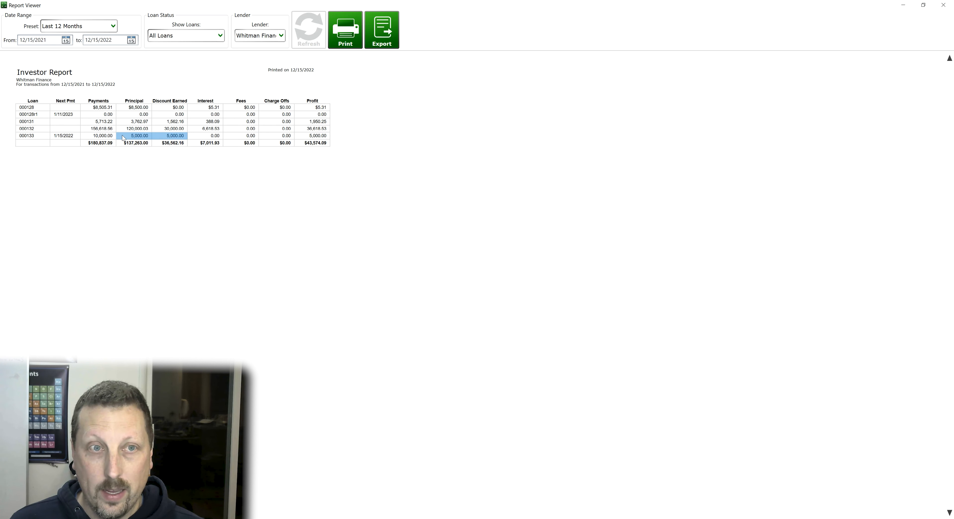
{"action": "left_click", "coordinate": [141, 135]}
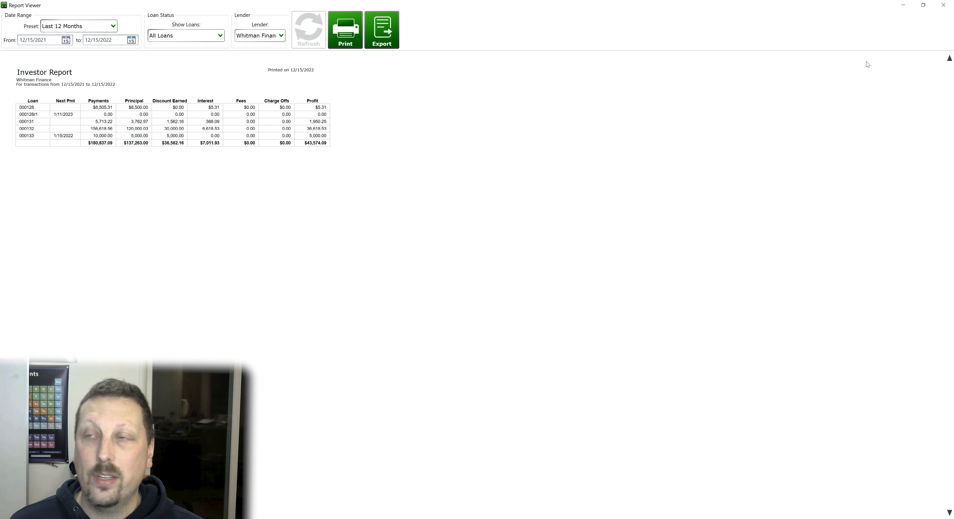
{"action": "left_click", "coordinate": [943, 5]}
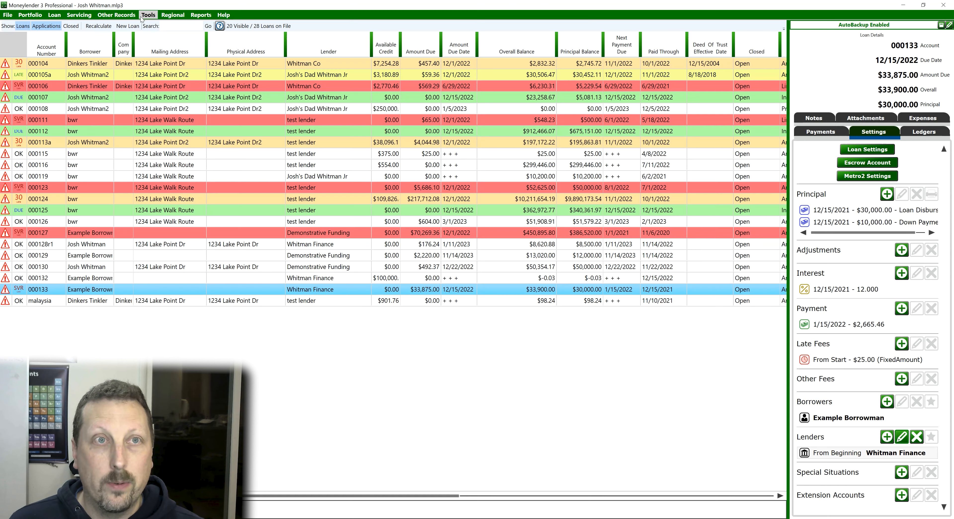
Generate regularly scheduled payments on the Lot 1 loan from 1/15/2022 up to and including 12/15/2022, and show its payment list.
{"action": "left_click", "coordinate": [148, 16]}
{"action": "left_click", "coordinate": [178, 25]}
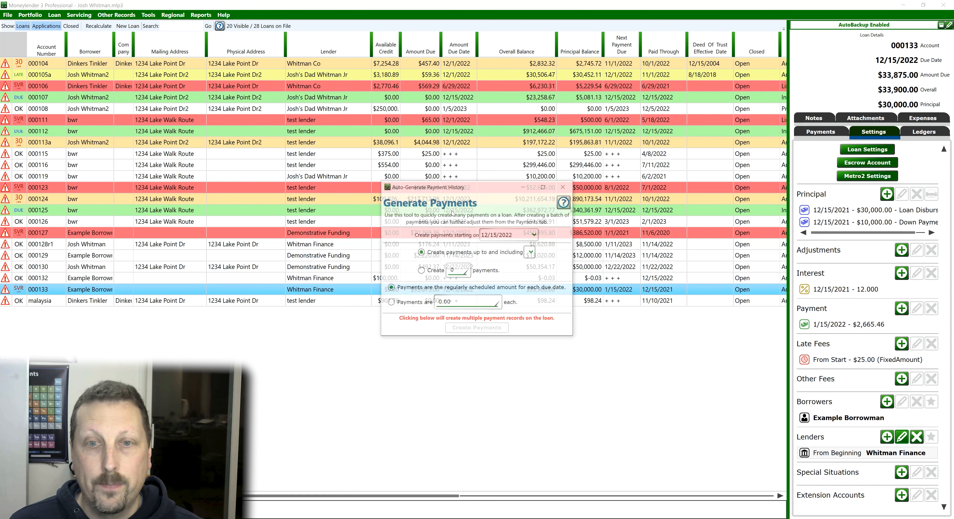
{"action": "left_click", "coordinate": [491, 233]}
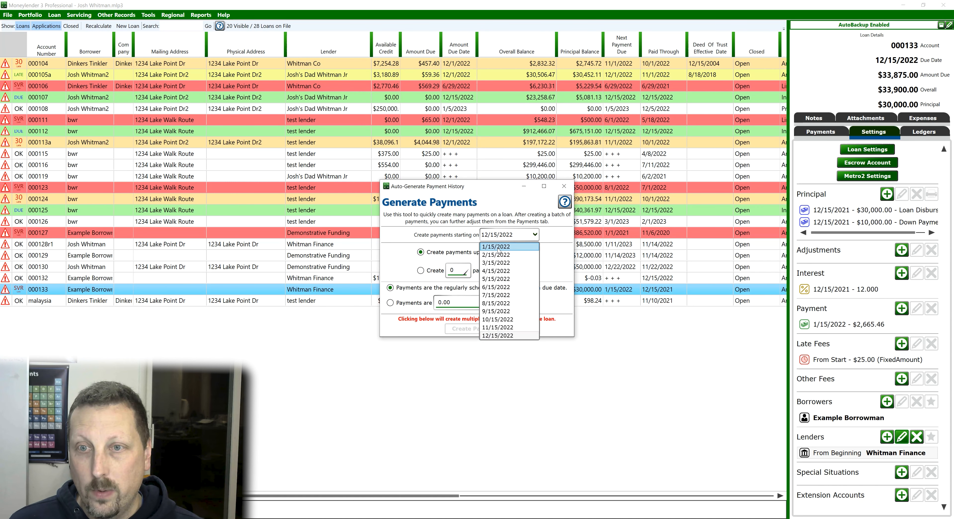
{"action": "left_click", "coordinate": [498, 248]}
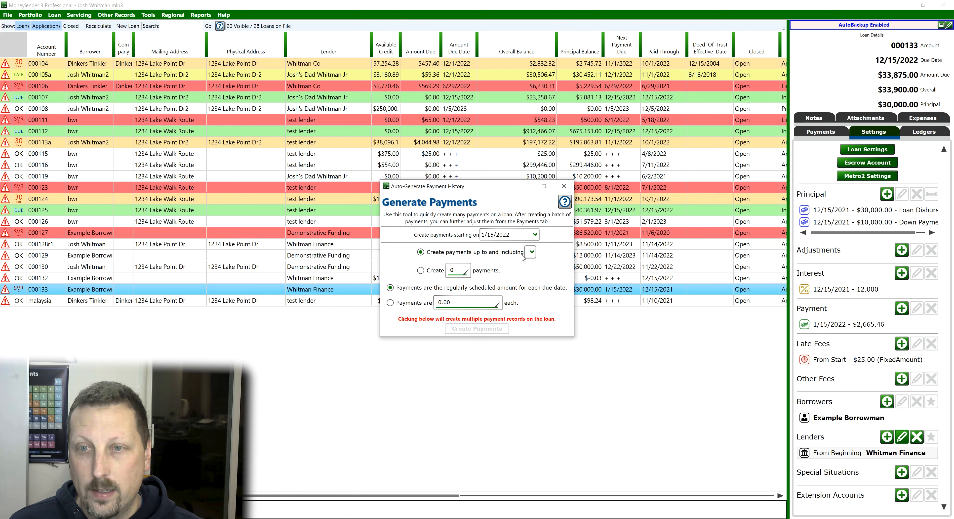
{"action": "left_click", "coordinate": [530, 252]}
{"action": "left_click", "coordinate": [545, 355]}
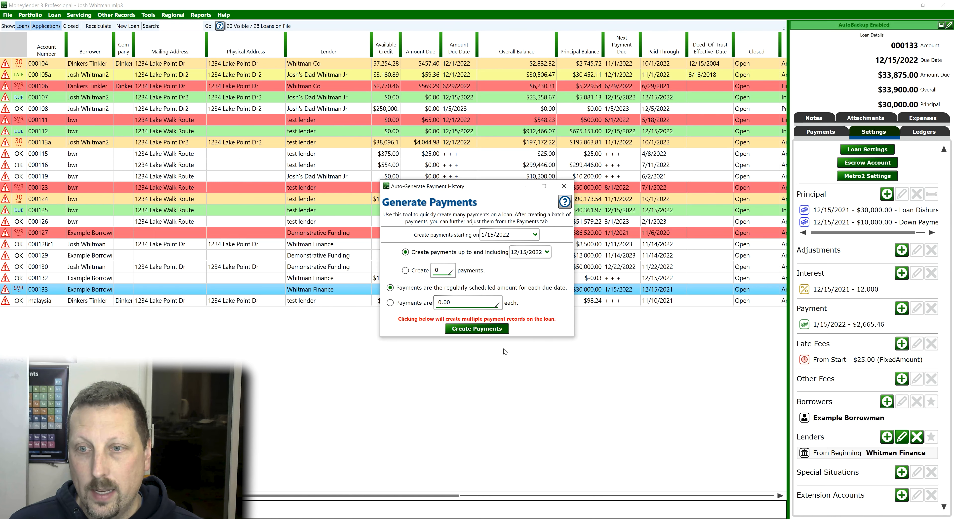
{"action": "left_click", "coordinate": [477, 328]}
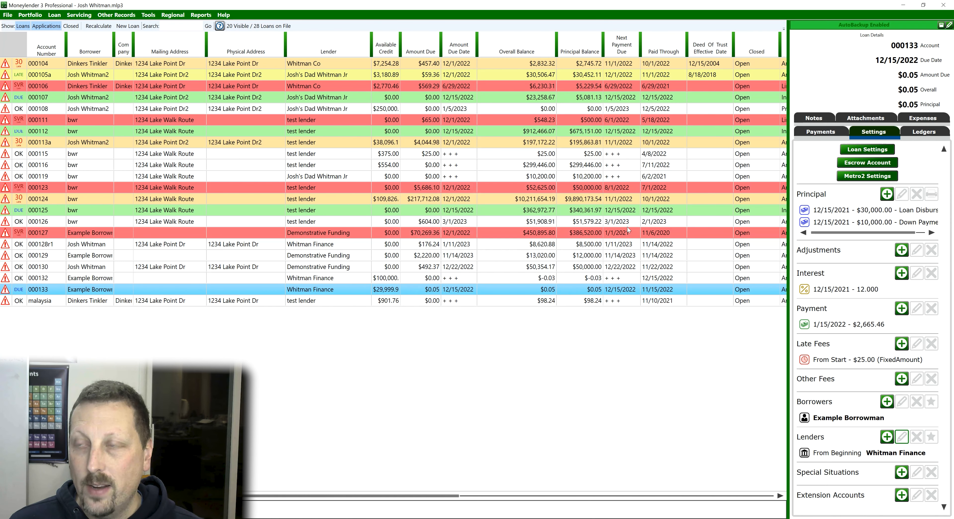
{"action": "left_click", "coordinate": [820, 132]}
Rerun the Investor Report for Whitman Finance to compare principal, discount earned and profit with the generated payments included.
{"action": "left_click", "coordinate": [200, 15]}
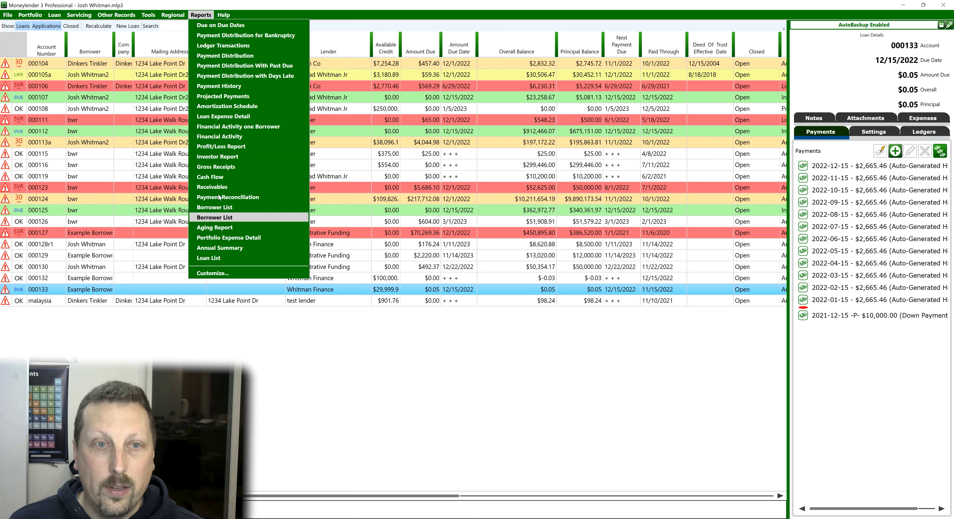
{"action": "left_click", "coordinate": [204, 145]}
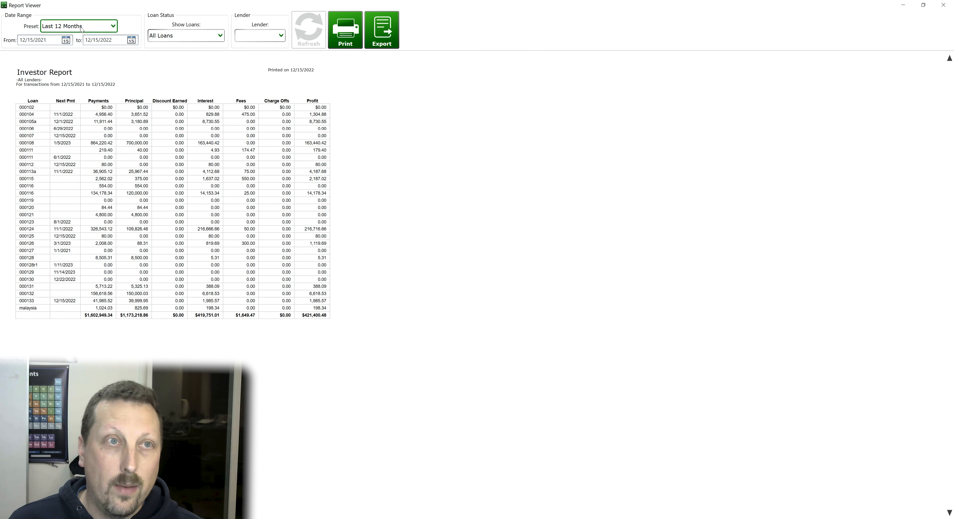
{"action": "left_click", "coordinate": [278, 37]}
{"action": "left_click", "coordinate": [266, 88]}
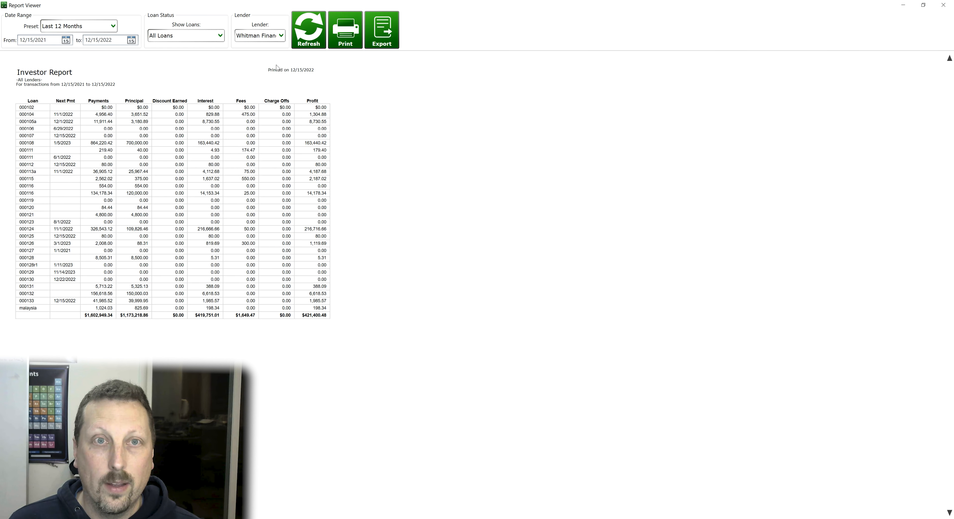
{"action": "left_click", "coordinate": [309, 30]}
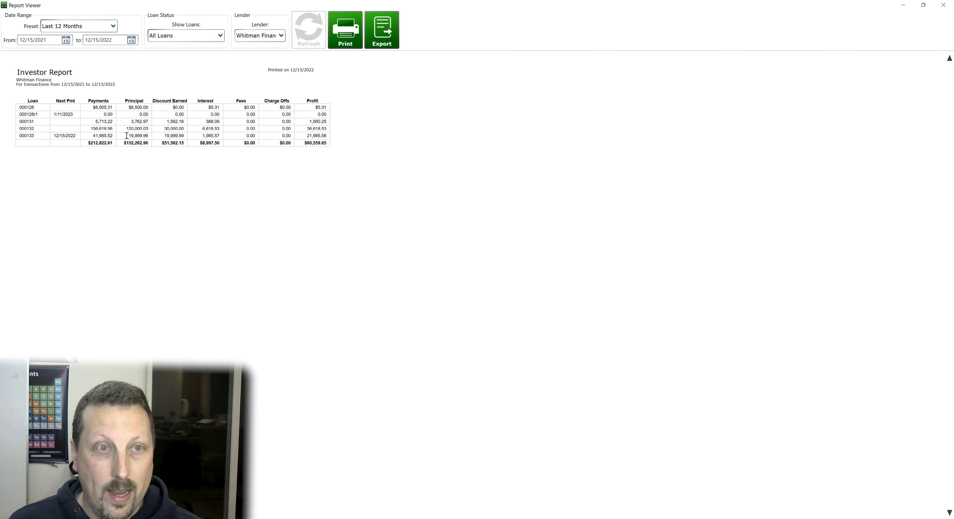
{"action": "left_click_drag", "start_coordinate": [127, 136], "coordinate": [182, 136]}
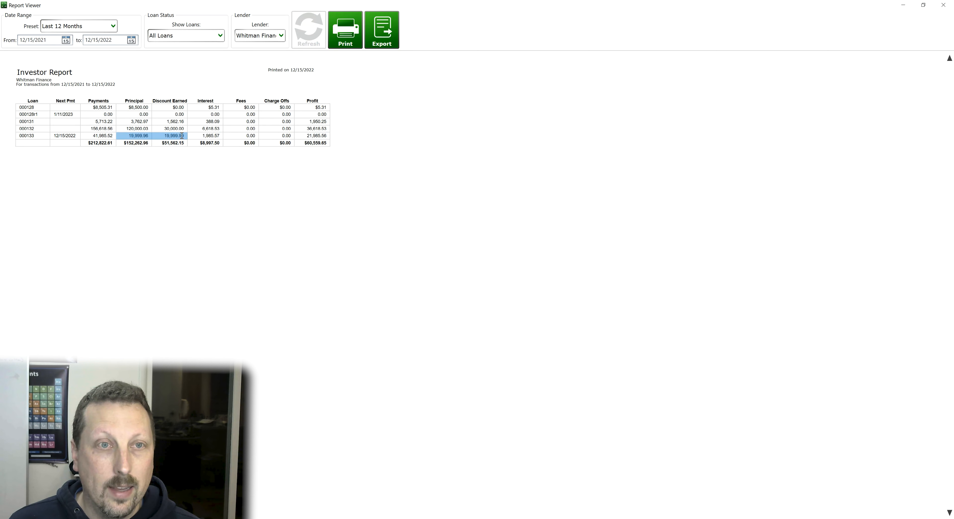
{"action": "left_click", "coordinate": [285, 147]}
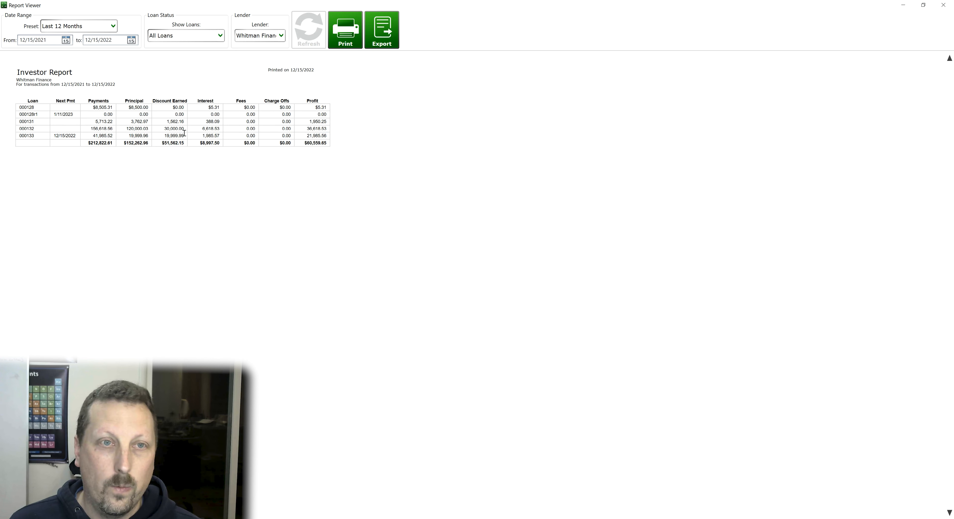
{"action": "left_click", "coordinate": [543, 153]}
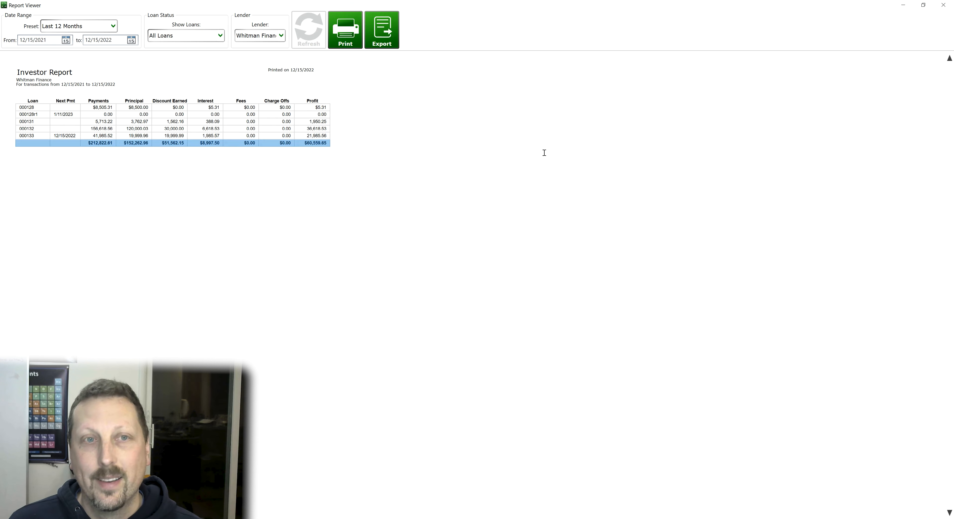
{"action": "left_click", "coordinate": [943, 5]}
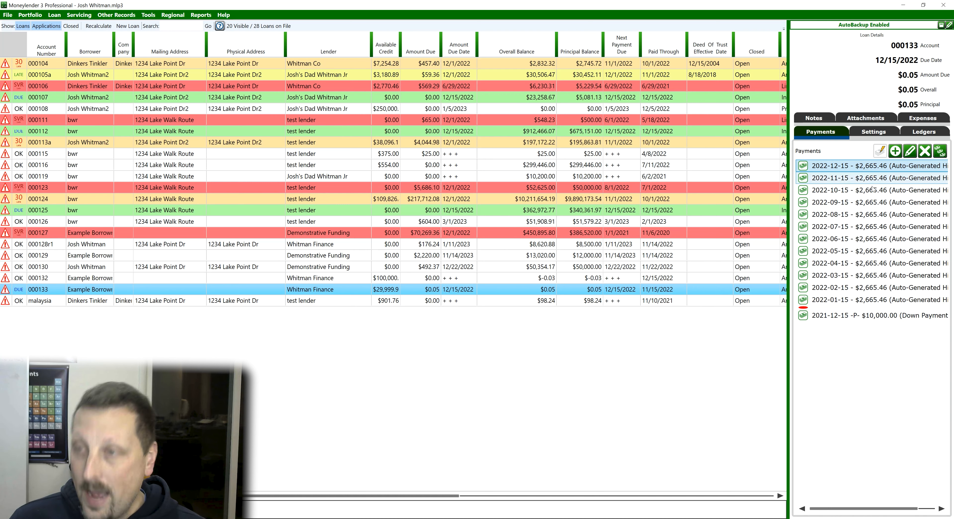
Delete the Lot 1 loan's payments dated 7/15/2022 through 12/15/2022.
{"action": "left_click", "coordinate": [865, 226], "text": "shift"}
{"action": "left_click", "coordinate": [925, 151]}
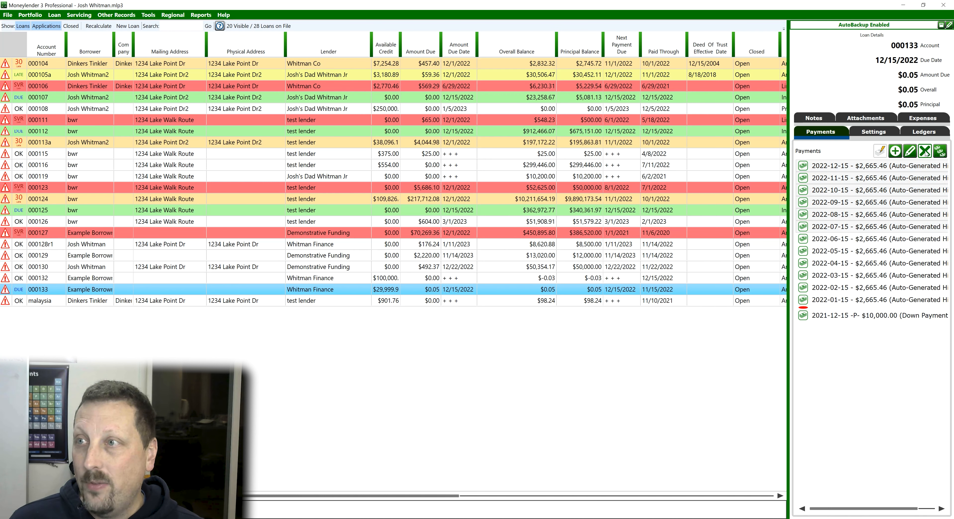
{"action": "left_click", "coordinate": [507, 296]}
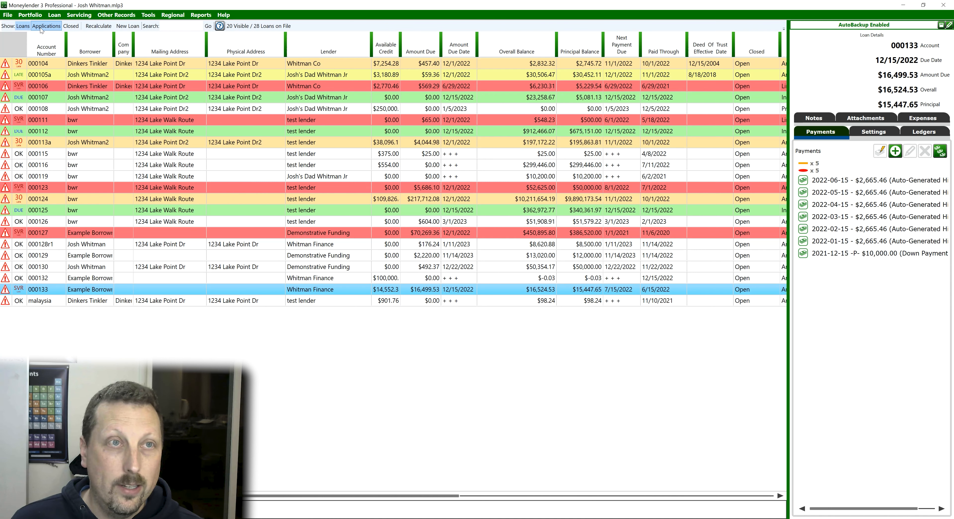
Start closing the Lot 1 loan with a closing date of 7/18/2022 and no interest charged for the closing day.
{"action": "left_click", "coordinate": [54, 15]}
{"action": "left_click", "coordinate": [77, 117]}
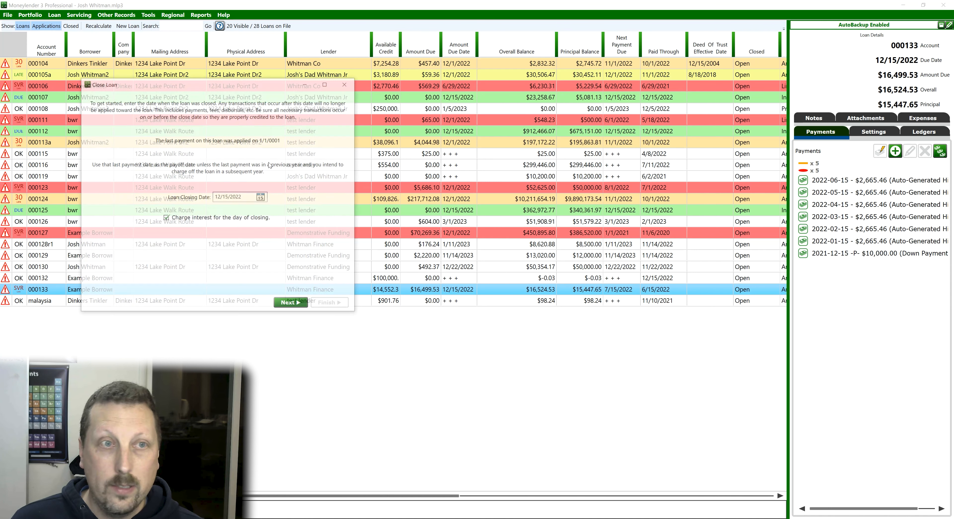
{"action": "double_click", "coordinate": [251, 197]}
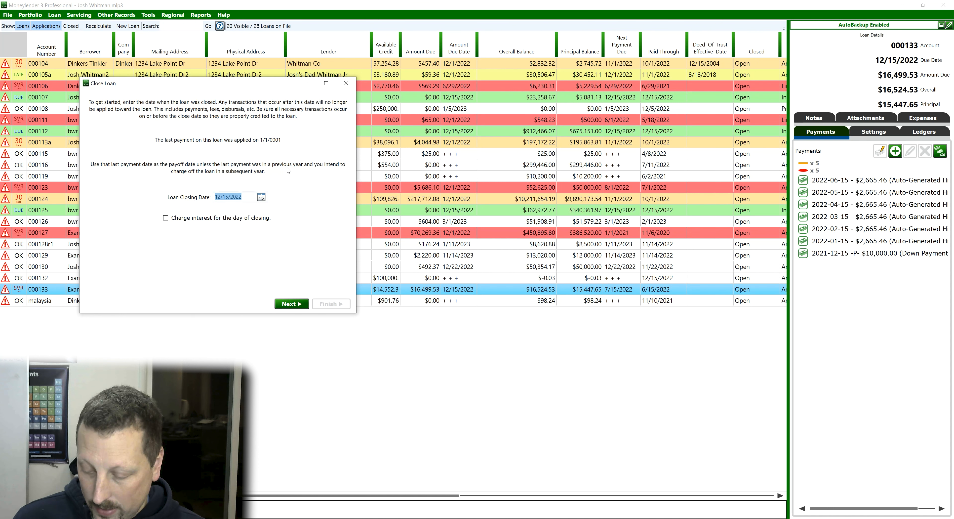
{"action": "type", "text": "7"}
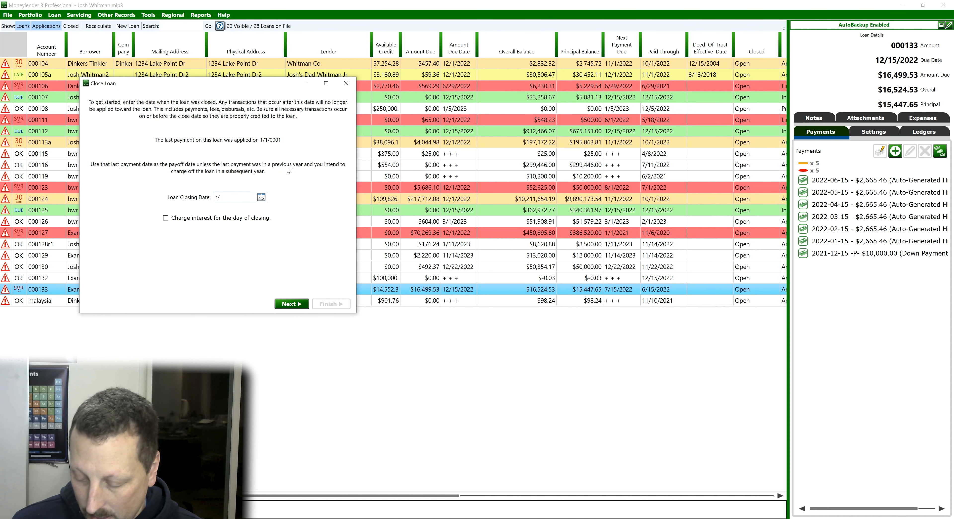
{"action": "type", "text": "/18/2022"}
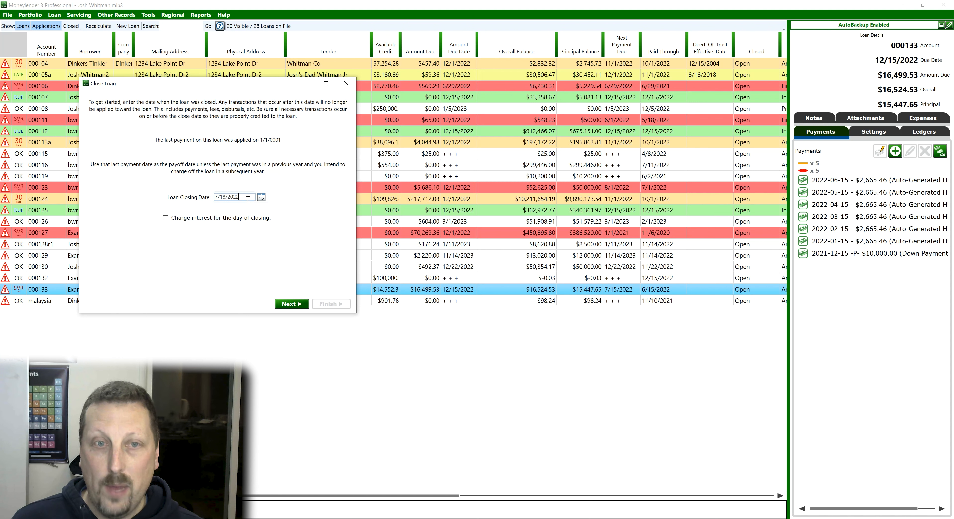
Finish closing the Lot 1 loan, cancelling unpaid interest and fees and returning Lot 1 to inventory instead of charging off the loan.
{"action": "left_click", "coordinate": [298, 302]}
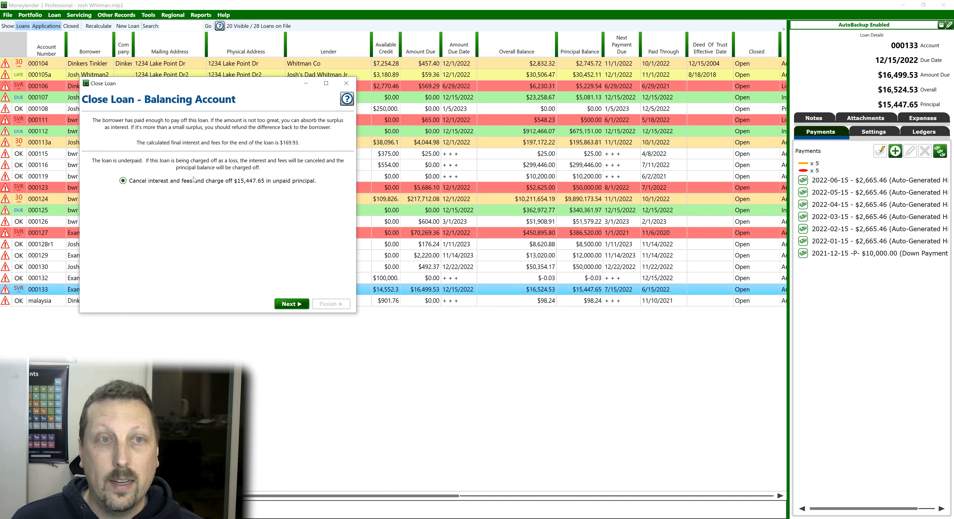
{"action": "left_click", "coordinate": [297, 303]}
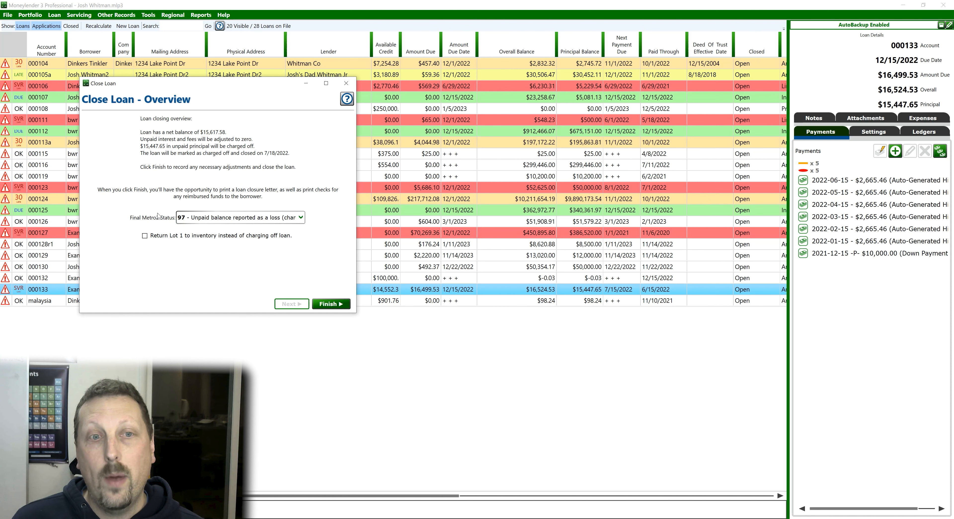
{"action": "left_click", "coordinate": [155, 237]}
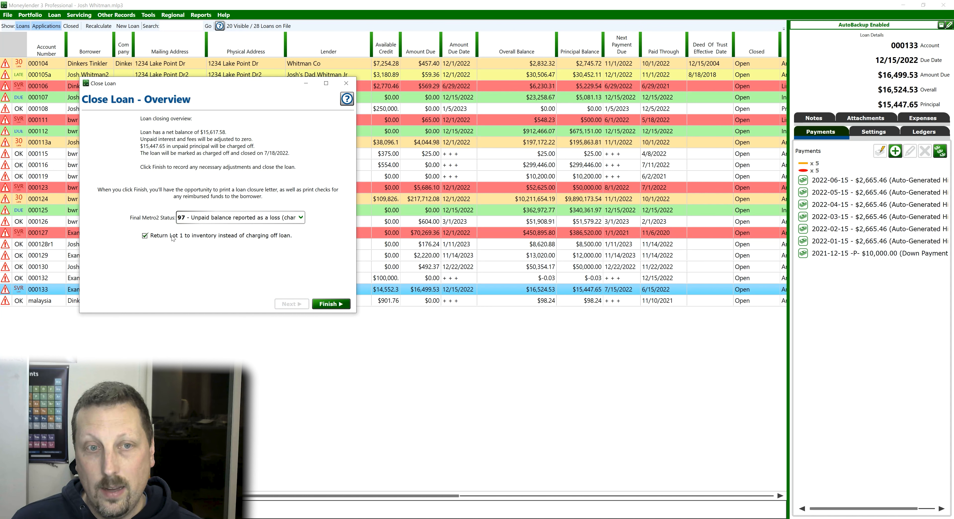
{"action": "left_click", "coordinate": [328, 305]}
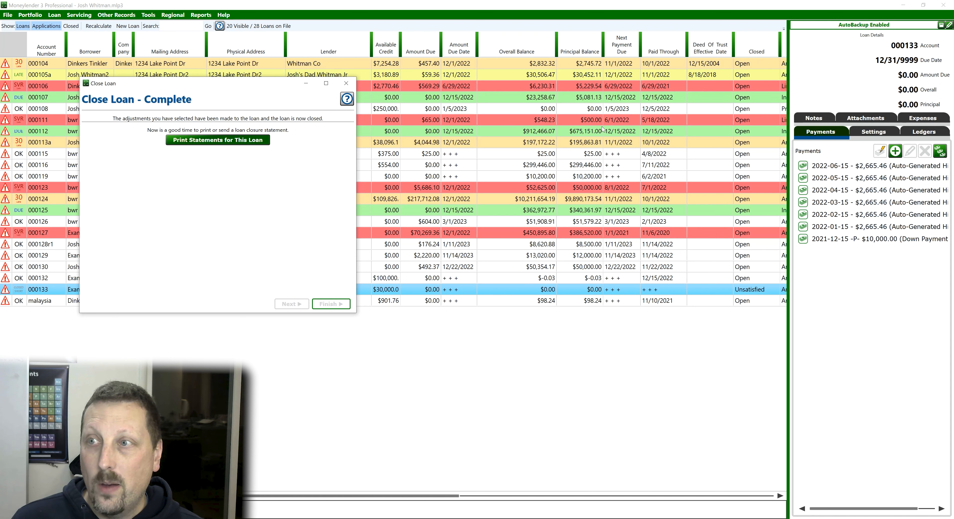
{"action": "left_click", "coordinate": [345, 83]}
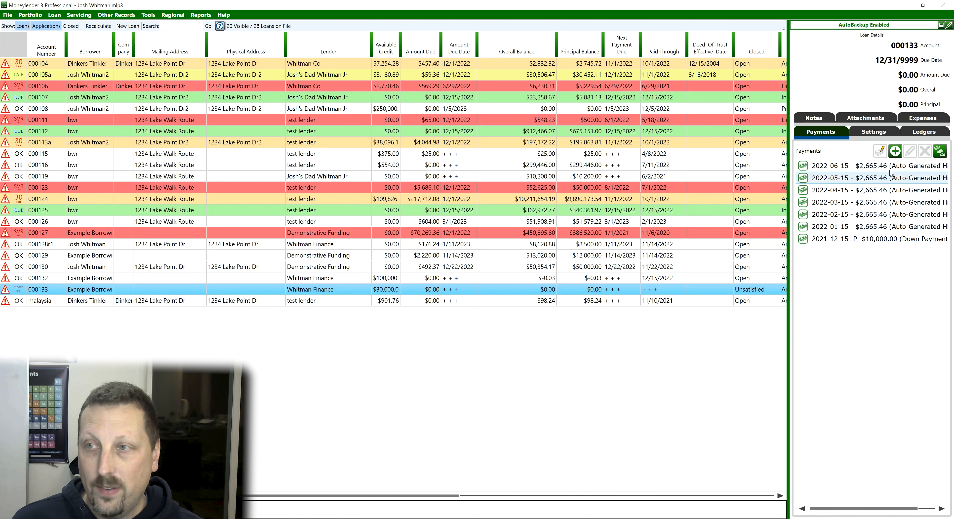
Review the interest and principal adjustments dated 7/18/2022 in the closed Lot 1 loan's settings.
{"action": "left_click", "coordinate": [866, 132]}
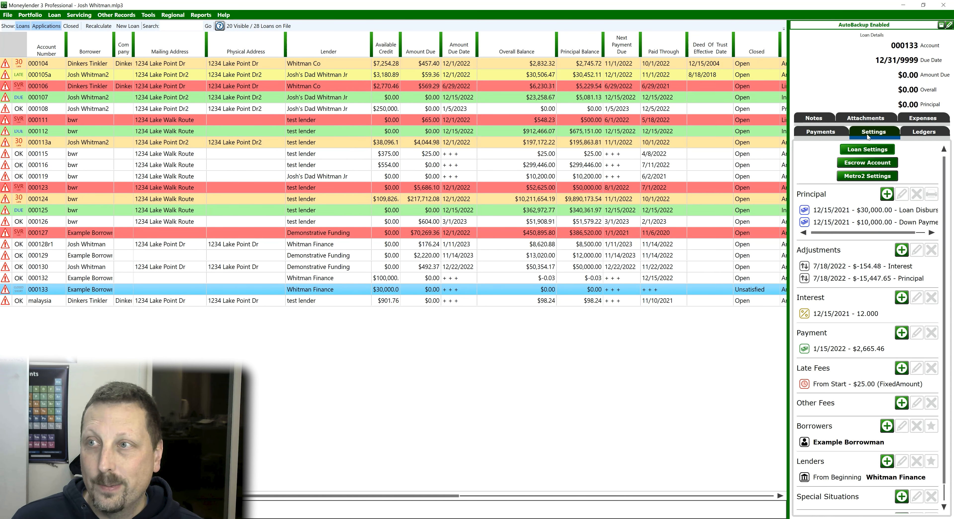
{"action": "left_click", "coordinate": [864, 267]}
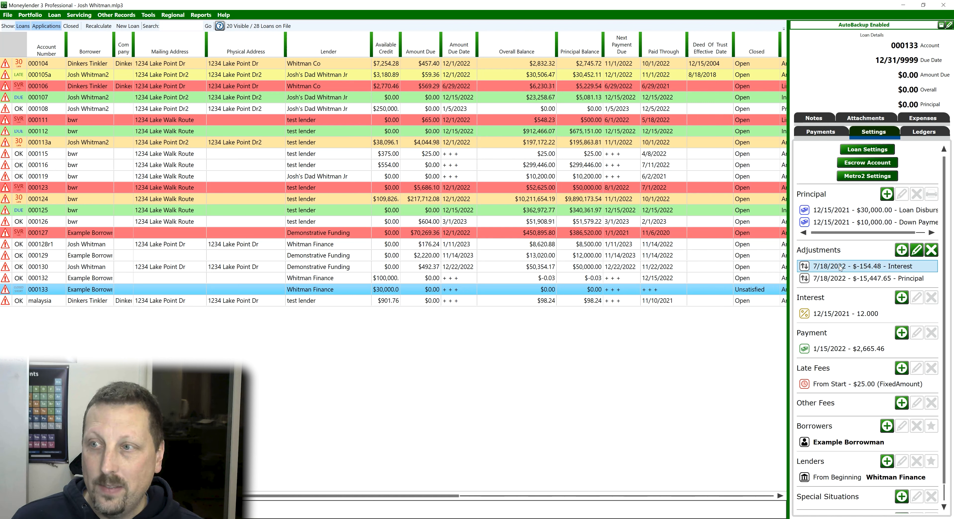
{"action": "left_click", "coordinate": [867, 279]}
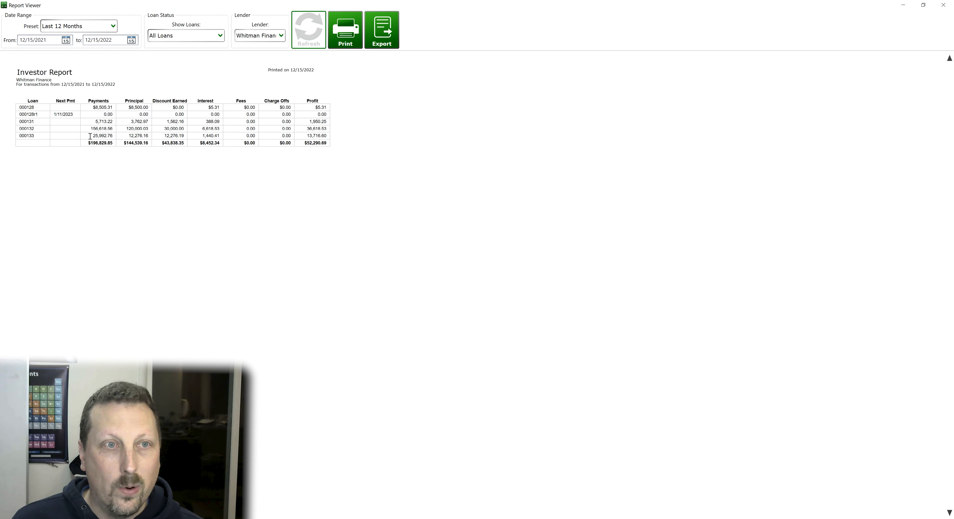
Check the Lot 1 loan's principal in the Investor Report, calculate 20000 - 12276.16 in Calculator, and close the report.
{"action": "left_click_drag", "start_coordinate": [89, 135], "coordinate": [149, 138]}
{"action": "left_click", "coordinate": [137, 137]}
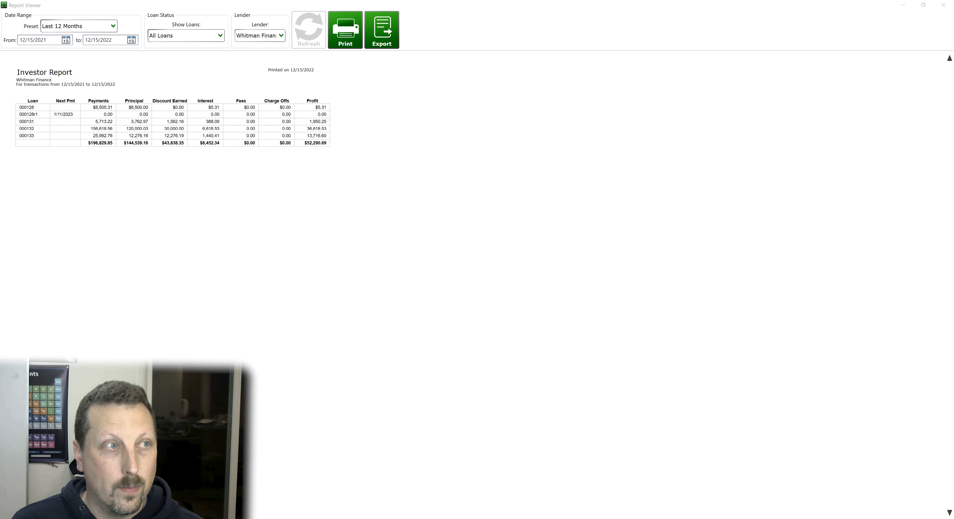
{"action": "left_click_drag", "start_coordinate": [0, 126], "coordinate": [727, 108]}
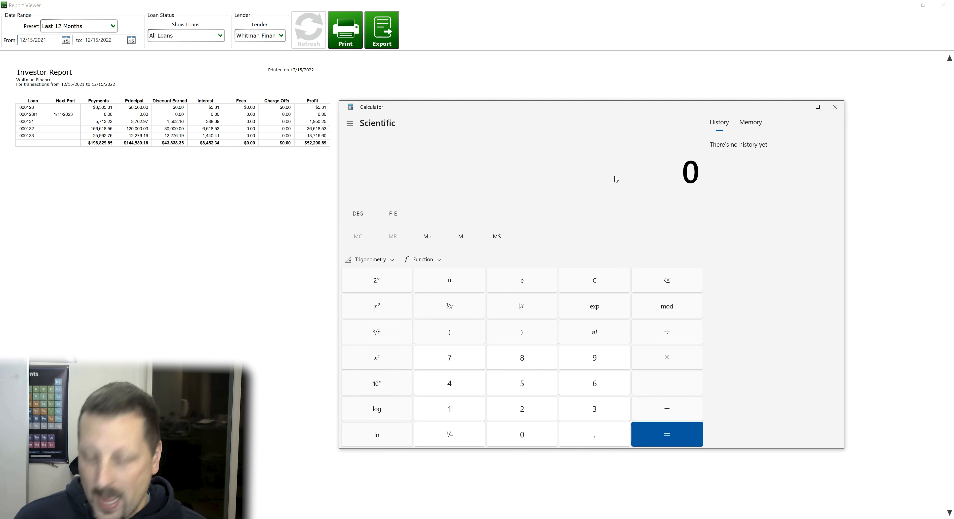
{"action": "type", "text": "20000"}
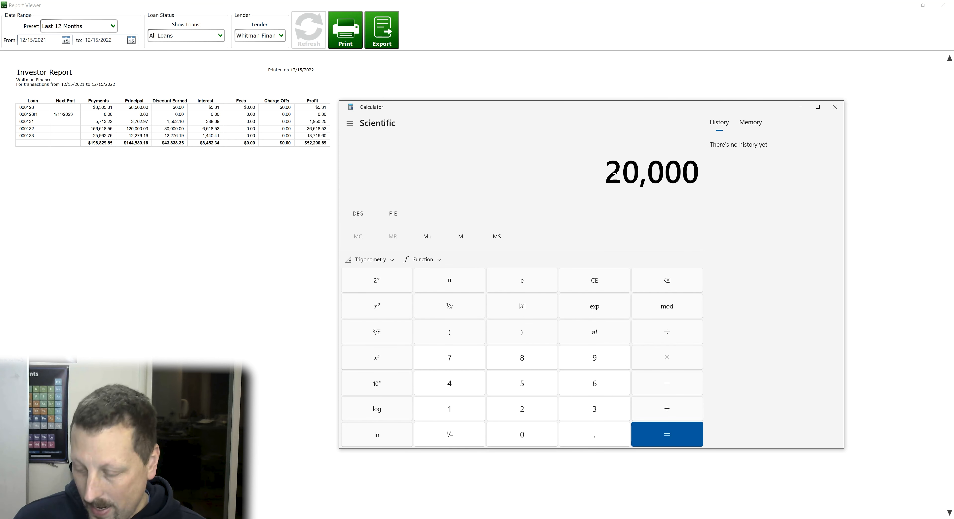
{"action": "type", "text": " - 12276"}
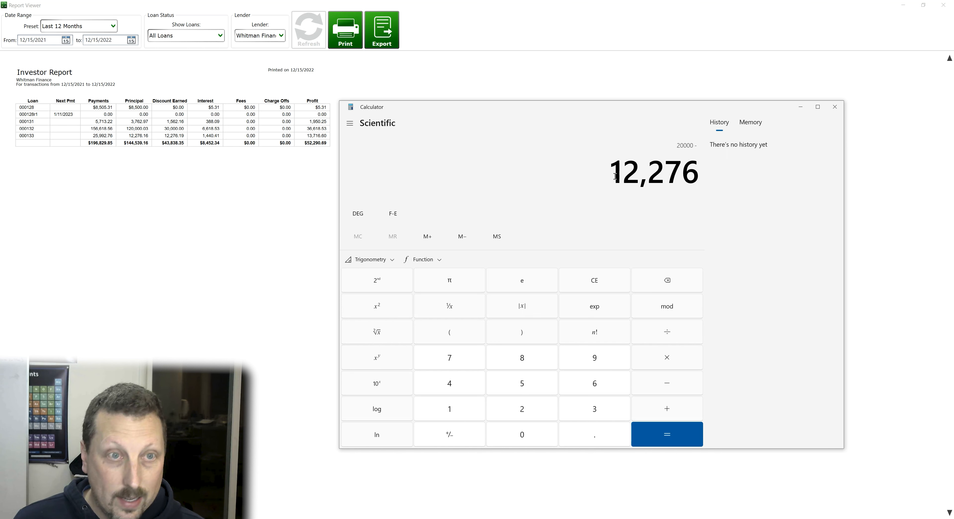
{"action": "type", "text": ".16"}
{"action": "key", "text": "Return"}
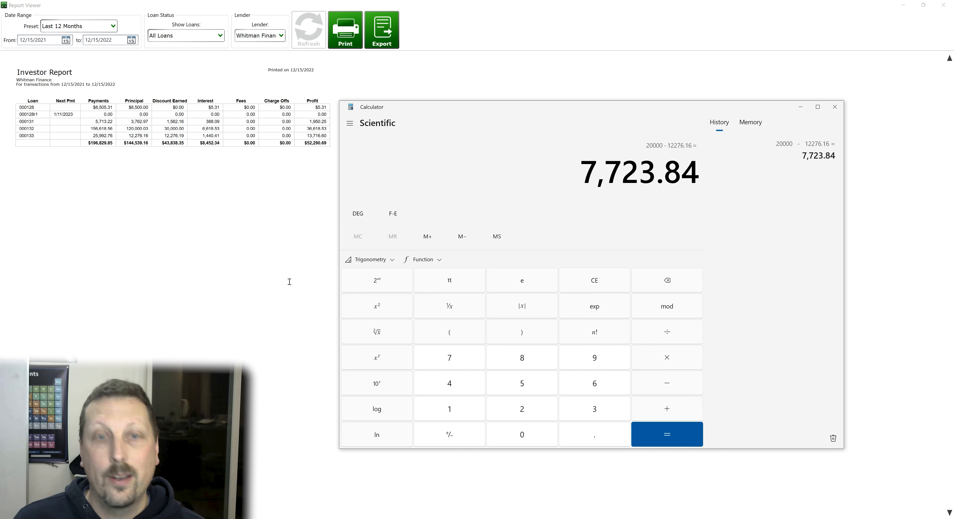
{"action": "left_click", "coordinate": [662, 64]}
{"action": "left_click", "coordinate": [932, 3]}
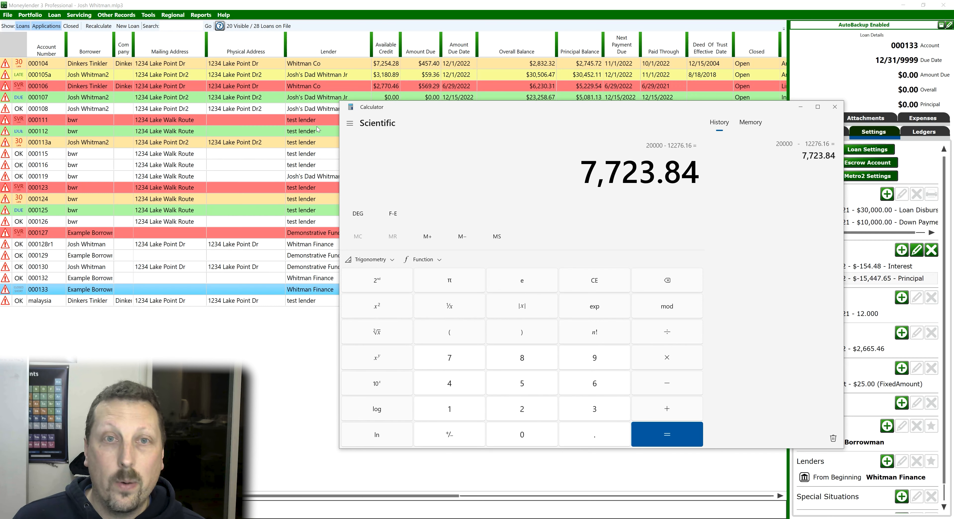
Compare the returned and sold Lot 1 entries in the inventory, checking the returned lot's cost basis against the calculated amount.
{"action": "left_click", "coordinate": [114, 15]}
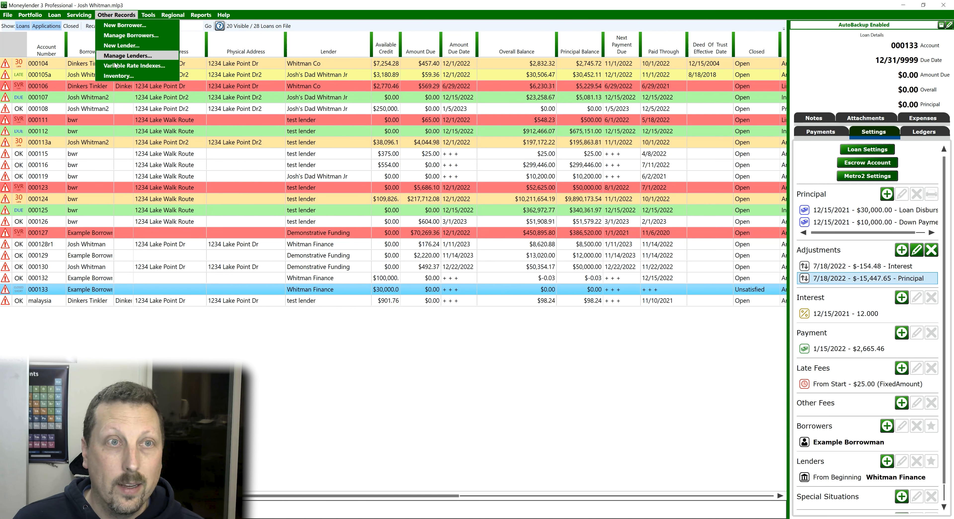
{"action": "left_click", "coordinate": [118, 75]}
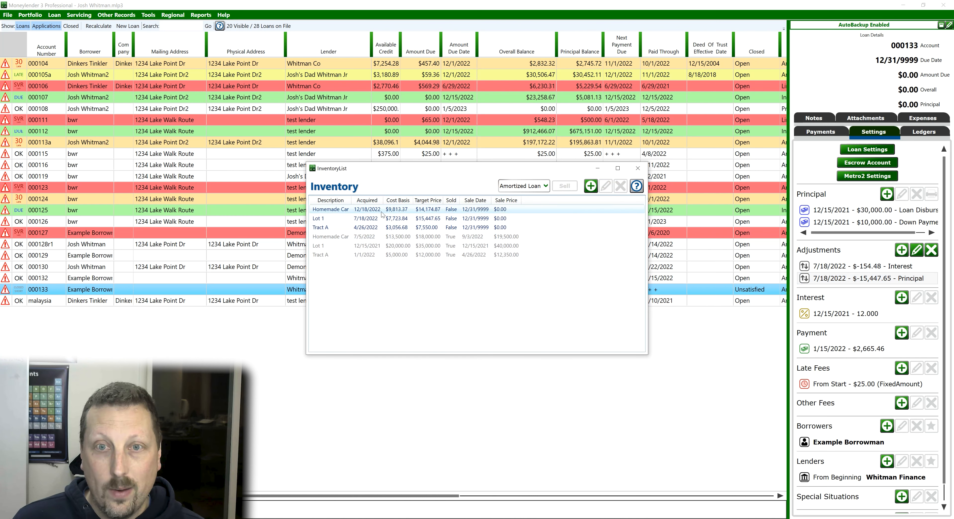
{"action": "left_click", "coordinate": [376, 219]}
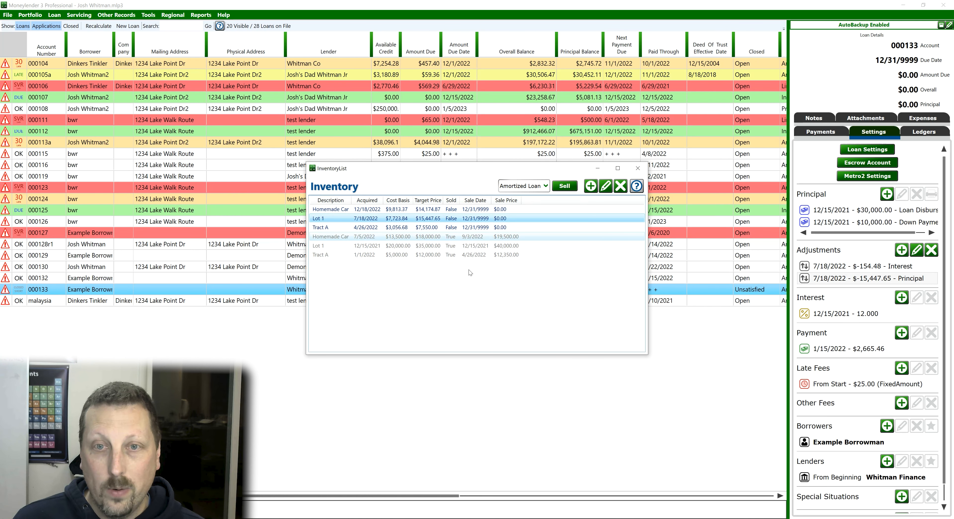
{"action": "left_click_drag", "start_coordinate": [482, 168], "coordinate": [303, 176]}
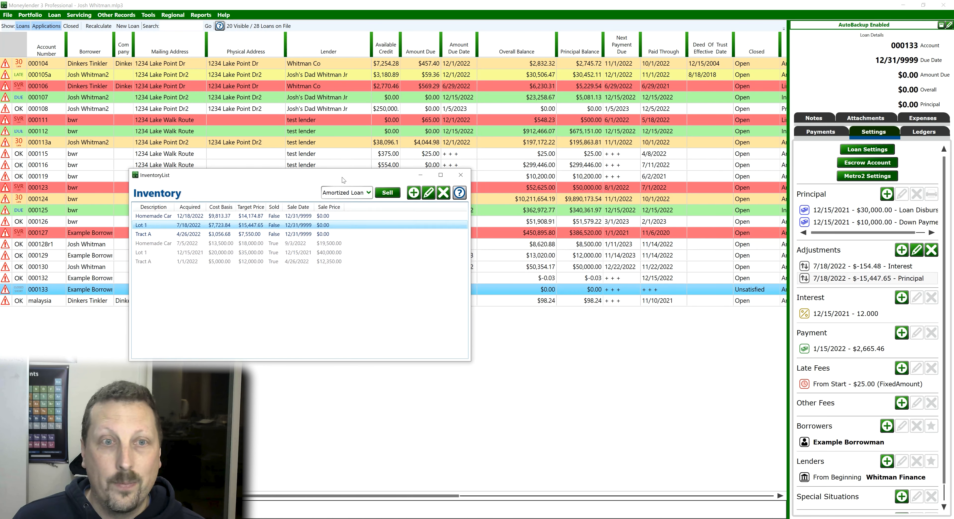
{"action": "left_click", "coordinate": [149, 253]}
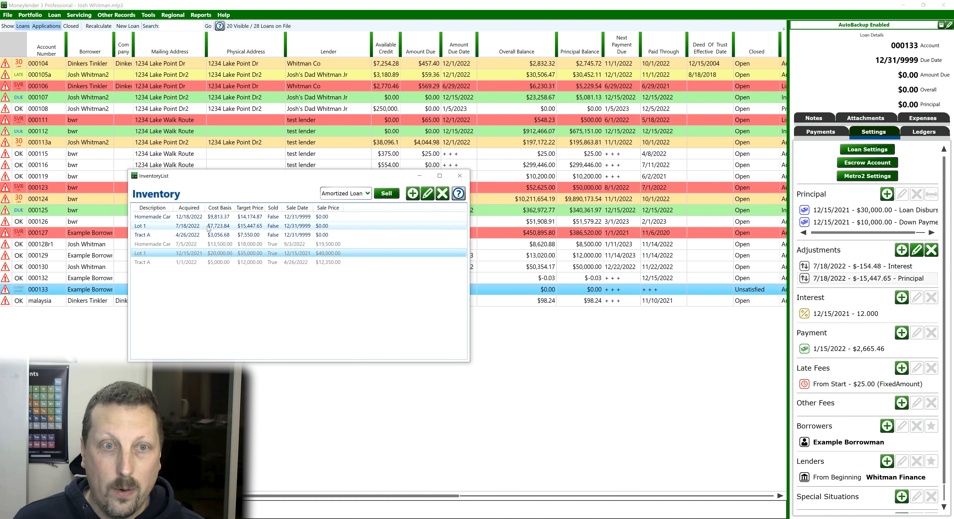
{"action": "left_click", "coordinate": [177, 227]}
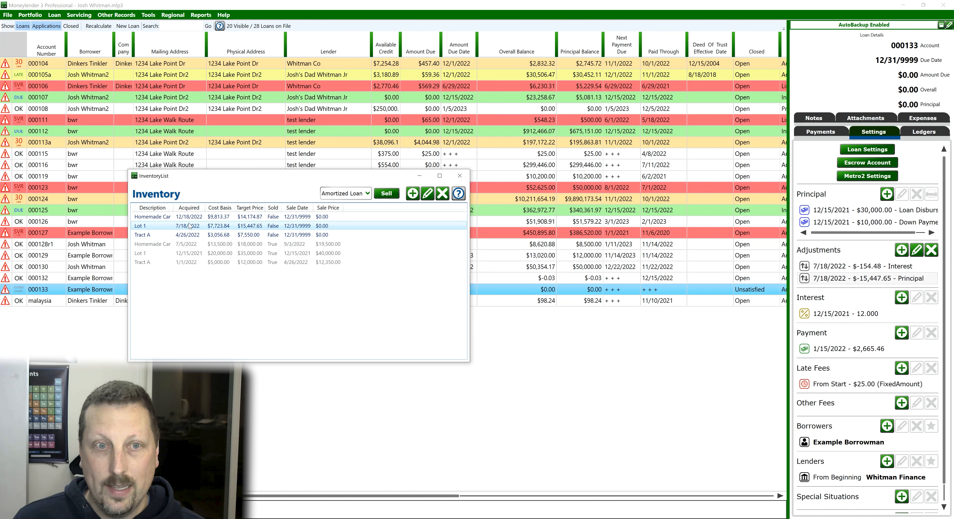
{"action": "left_click", "coordinate": [716, 518]}
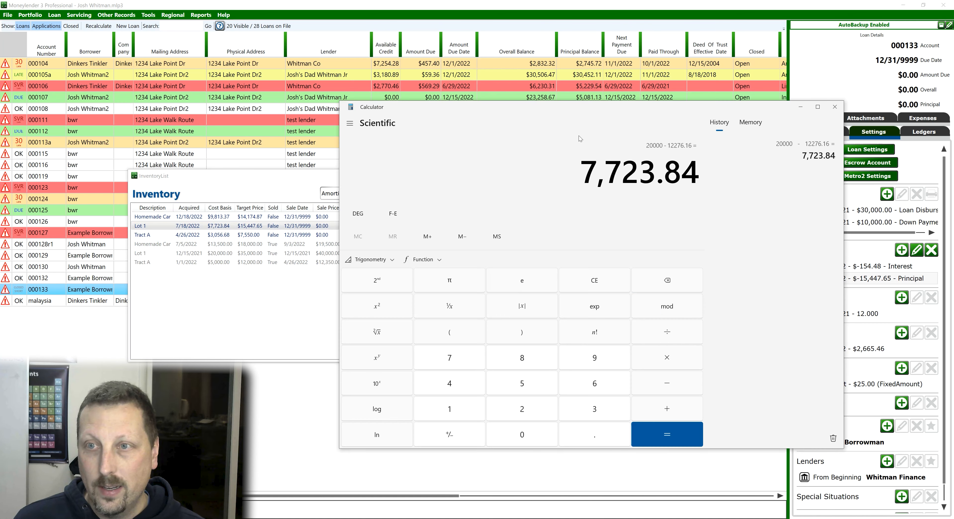
{"action": "left_click_drag", "start_coordinate": [535, 104], "coordinate": [589, 108]}
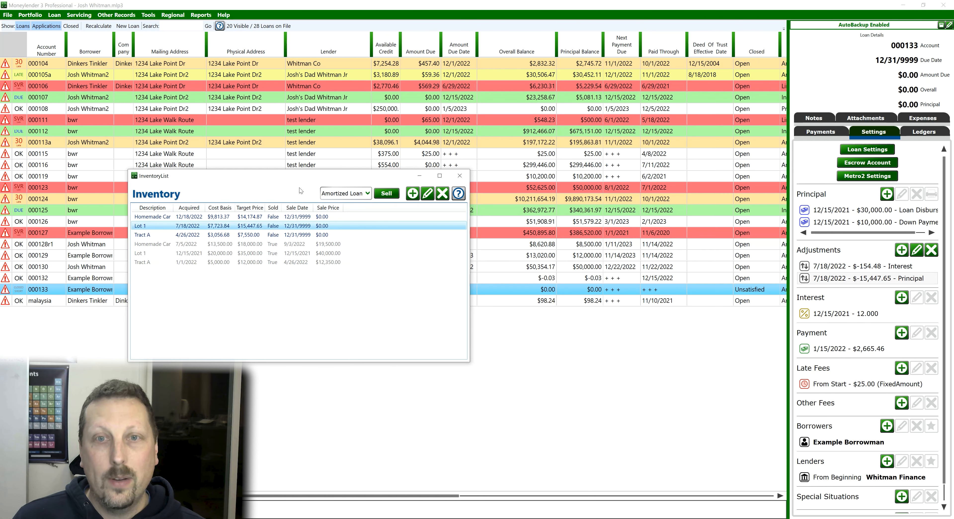
Sell the returned Lot 1 as an amortized loan with a purchase price of 35,000 and a down payment of 15,000.
{"action": "left_click", "coordinate": [299, 187]}
{"action": "left_click", "coordinate": [387, 196]}
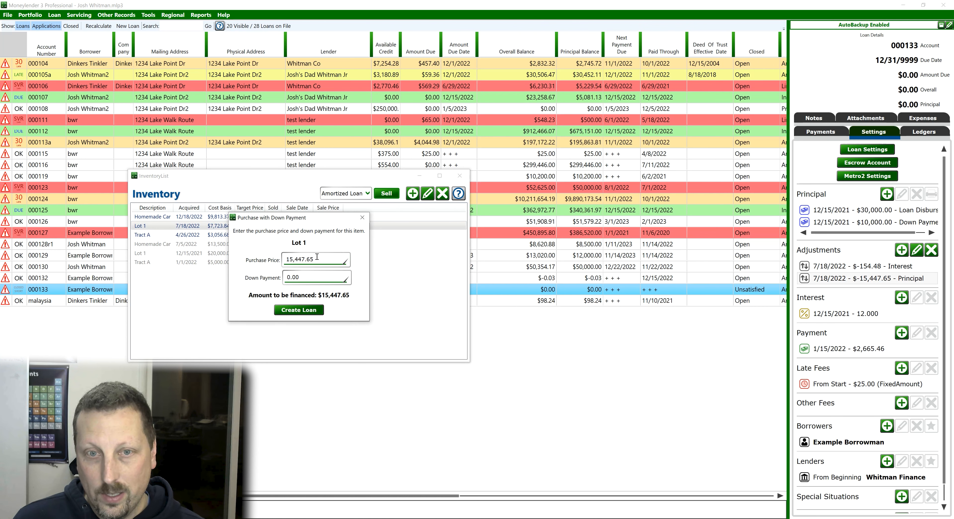
{"action": "left_click", "coordinate": [317, 256]}
{"action": "type", "text": "35000"}
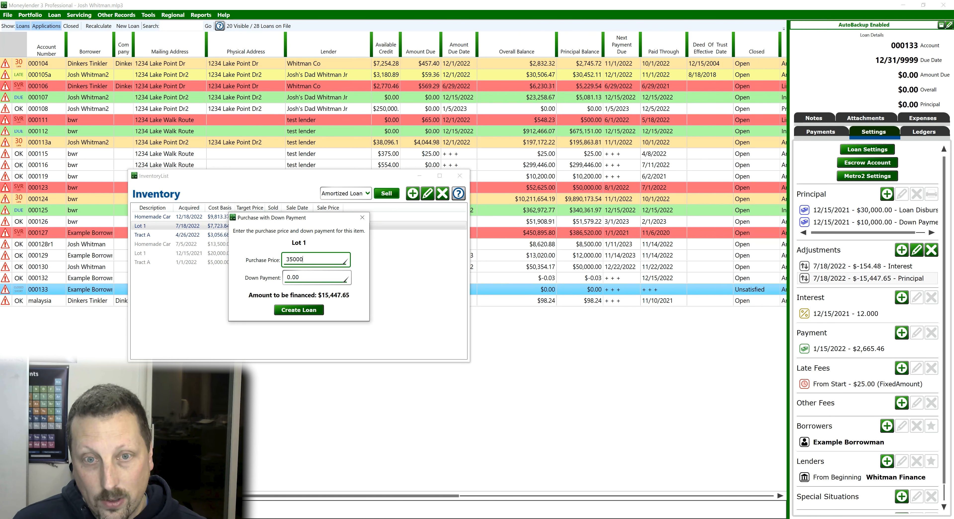
{"action": "key", "text": "Tab"}
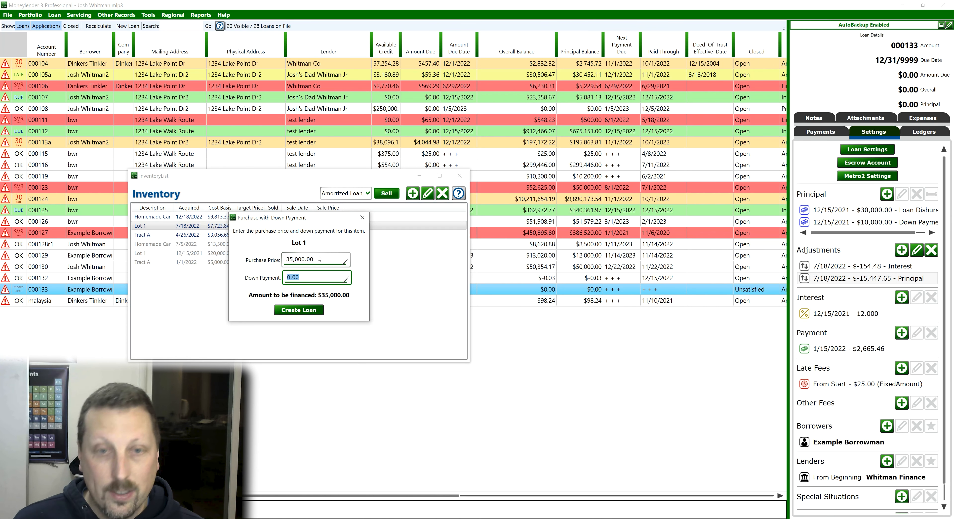
{"action": "type", "text": "15000"}
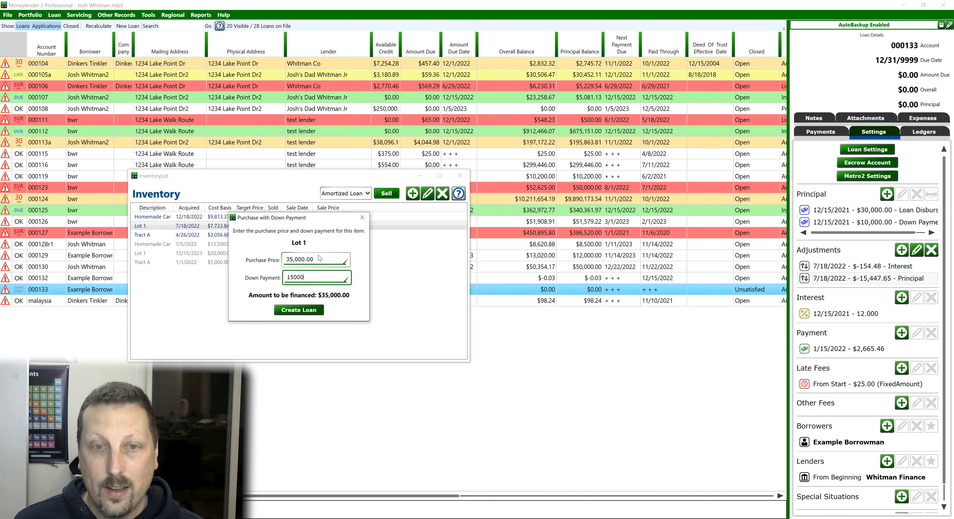
{"action": "left_click", "coordinate": [307, 311]}
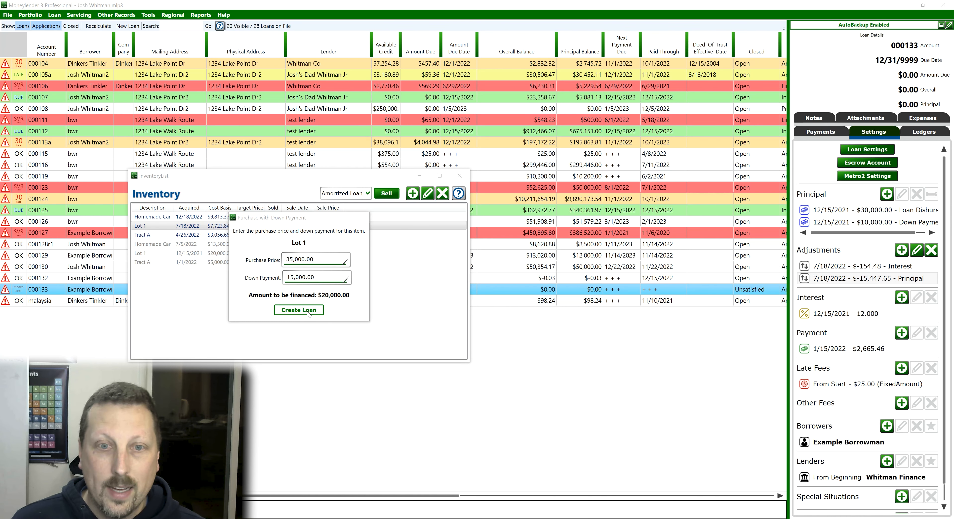
Create the new Lot 1 amortized loan for 20,000 at 13% interest, originated 9/1/2022, and close the inventory list.
{"action": "left_click", "coordinate": [351, 203]}
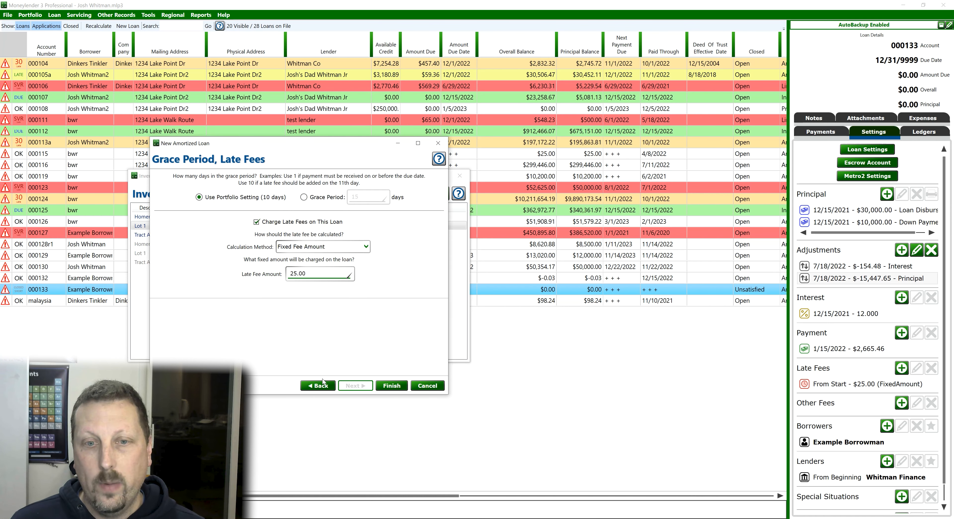
{"action": "left_click", "coordinate": [317, 387]}
{"action": "left_click", "coordinate": [315, 388]}
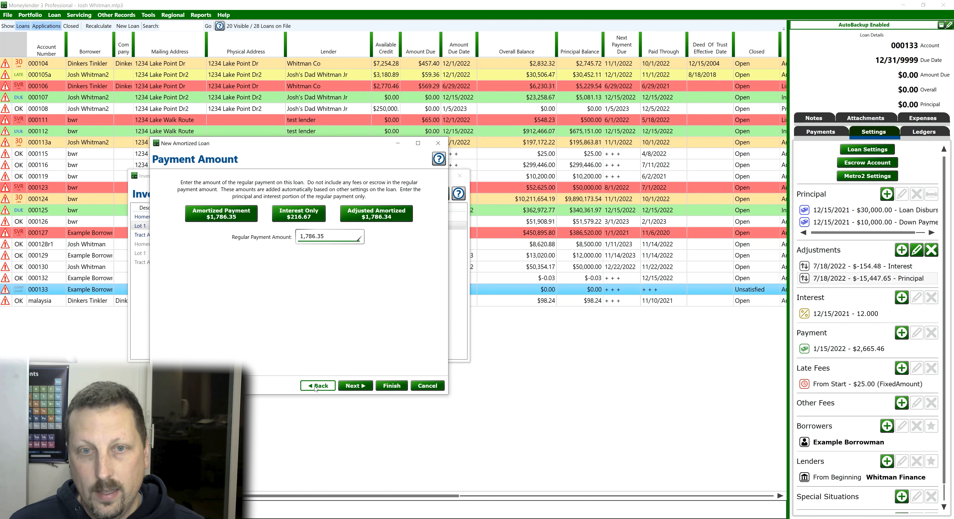
{"action": "left_click", "coordinate": [315, 387]}
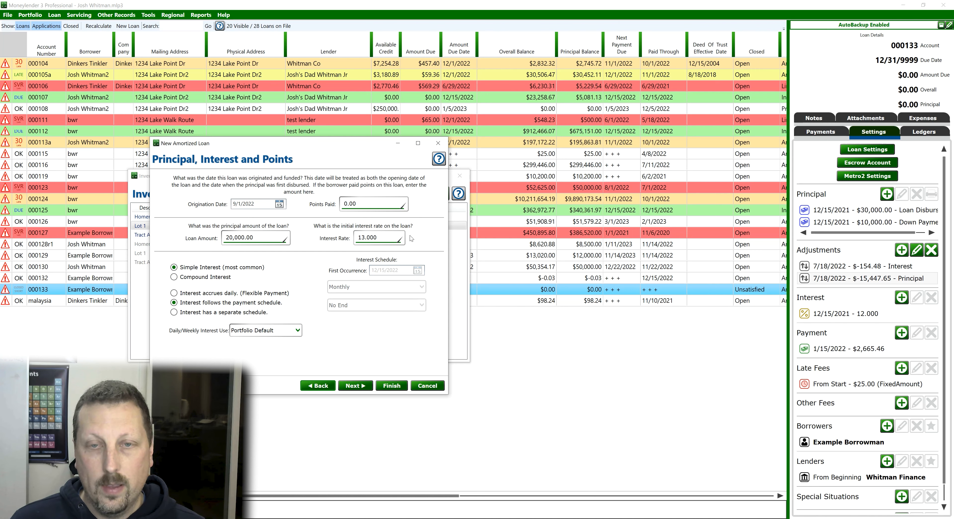
{"action": "left_click", "coordinate": [391, 385]}
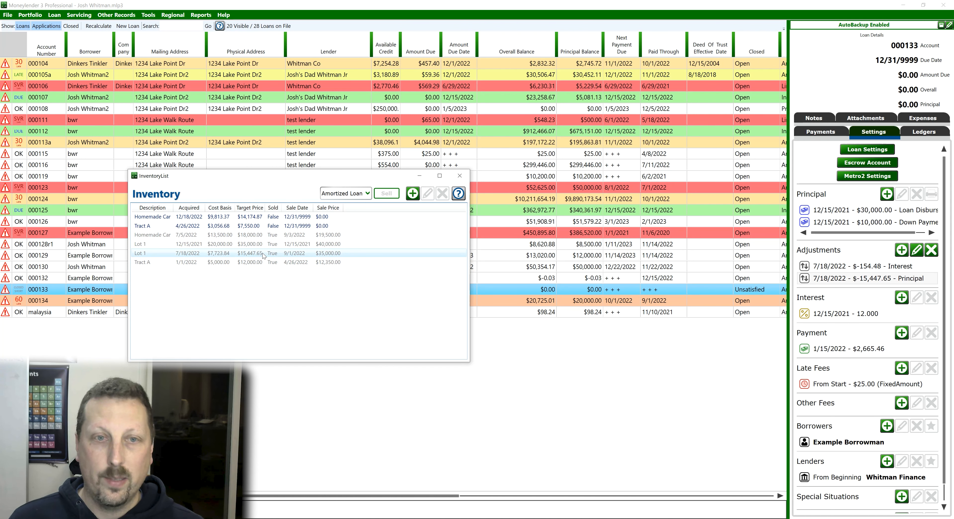
{"action": "left_click", "coordinate": [454, 177]}
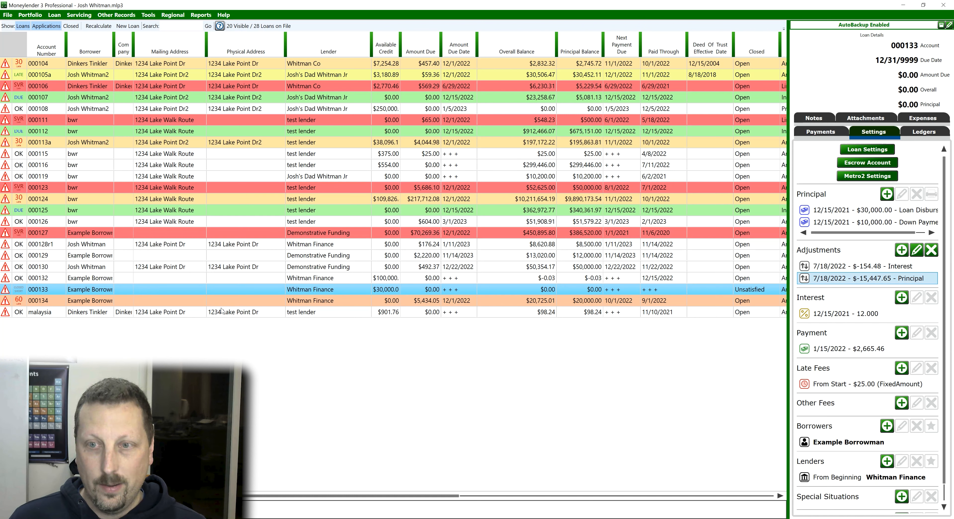
Inspect the purchase price in the Whitman Finance lender setting of the new Lot 1 loan, leaving it unsaved.
{"action": "left_click", "coordinate": [43, 303]}
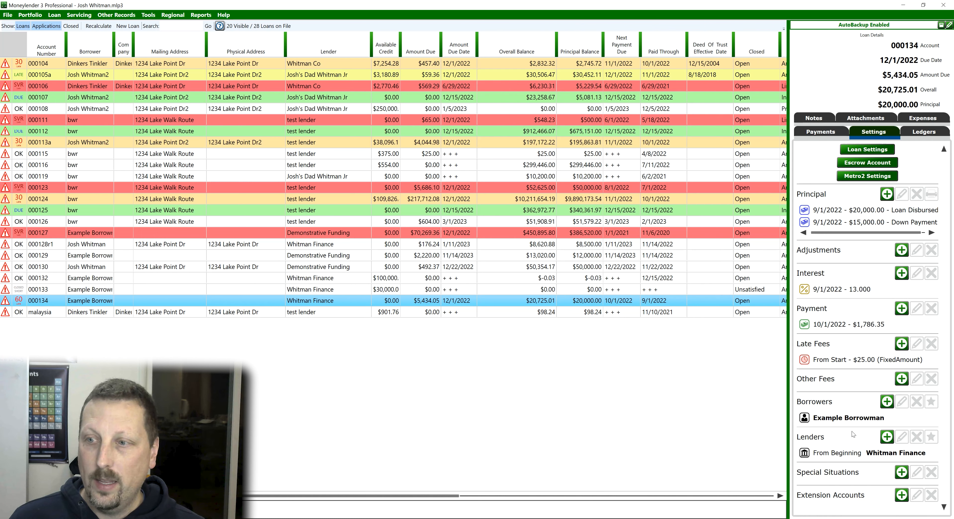
{"action": "left_click", "coordinate": [848, 454]}
{"action": "left_click", "coordinate": [901, 436]}
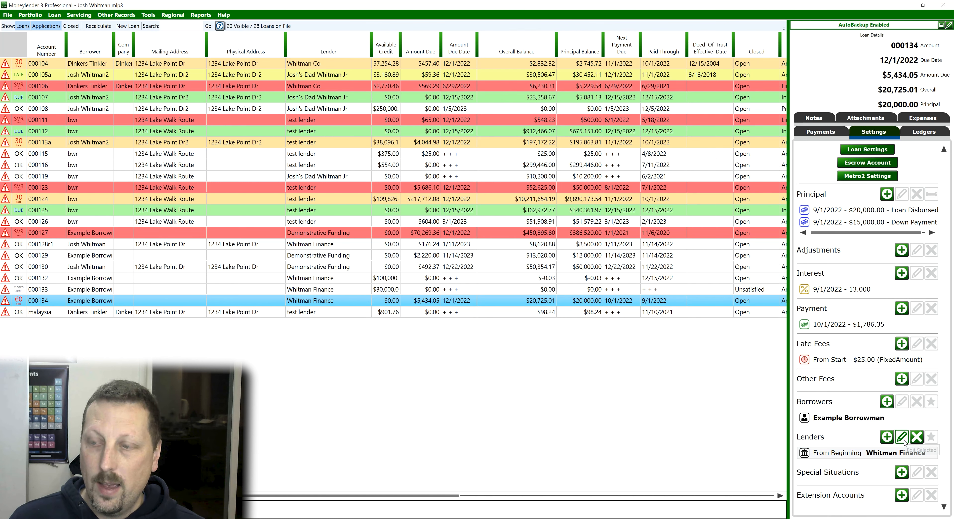
{"action": "left_click_drag", "start_coordinate": [505, 257], "coordinate": [468, 258]}
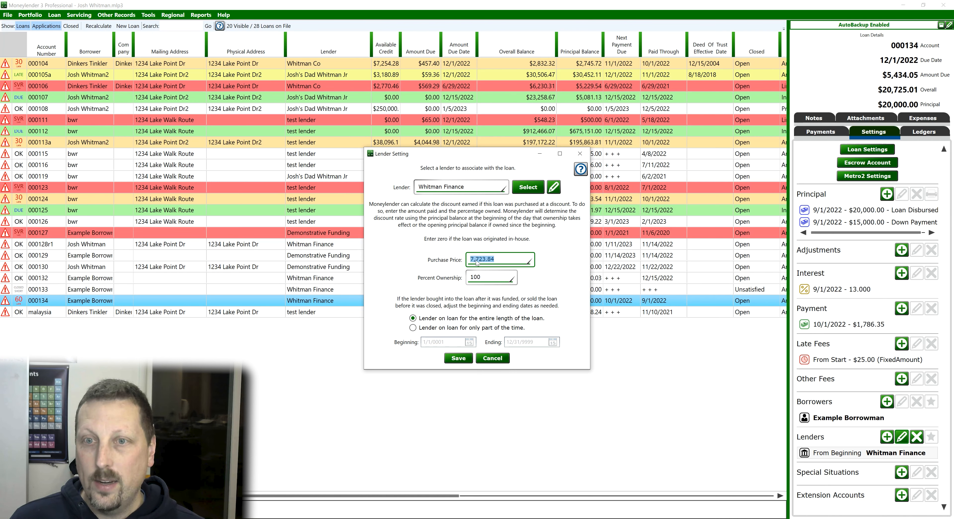
{"action": "left_click", "coordinate": [580, 153]}
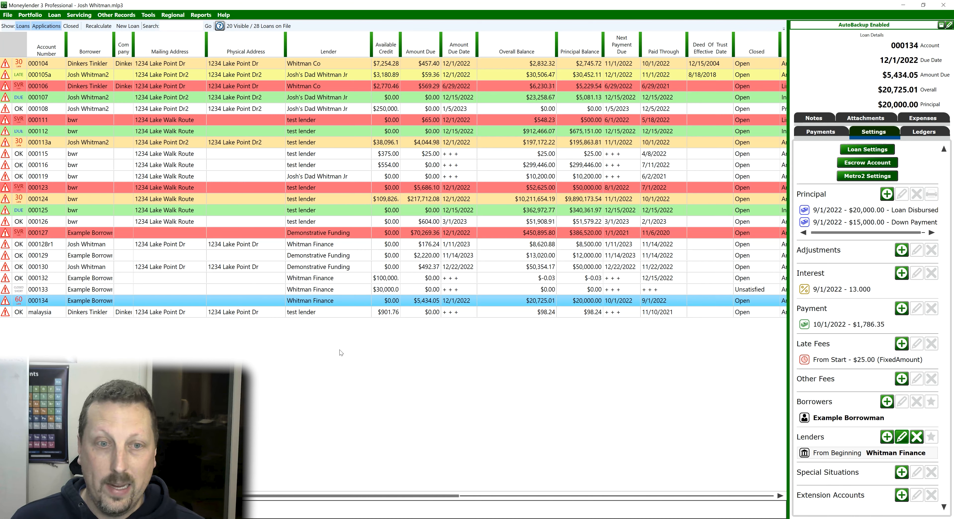
Run the Investor Report for Whitman Finance to check principal, discount earned and profit on the resold Lot 1 loan.
{"action": "left_click", "coordinate": [200, 15]}
{"action": "left_click", "coordinate": [217, 159]}
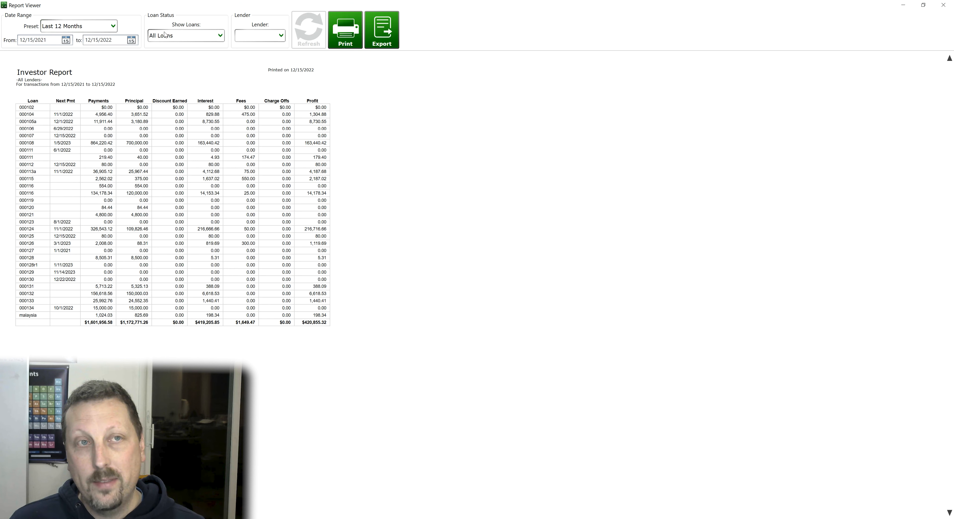
{"action": "left_click", "coordinate": [259, 36]}
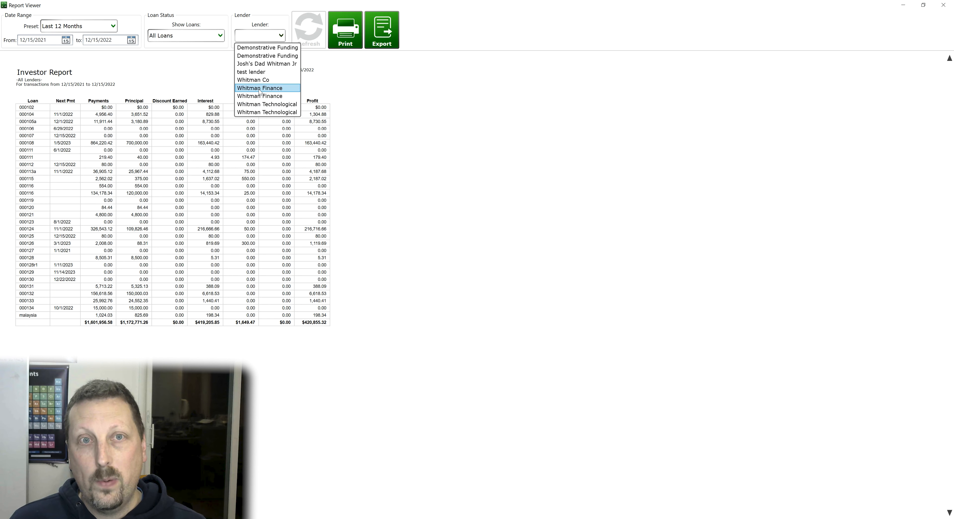
{"action": "left_click", "coordinate": [259, 88]}
{"action": "left_click", "coordinate": [309, 30]}
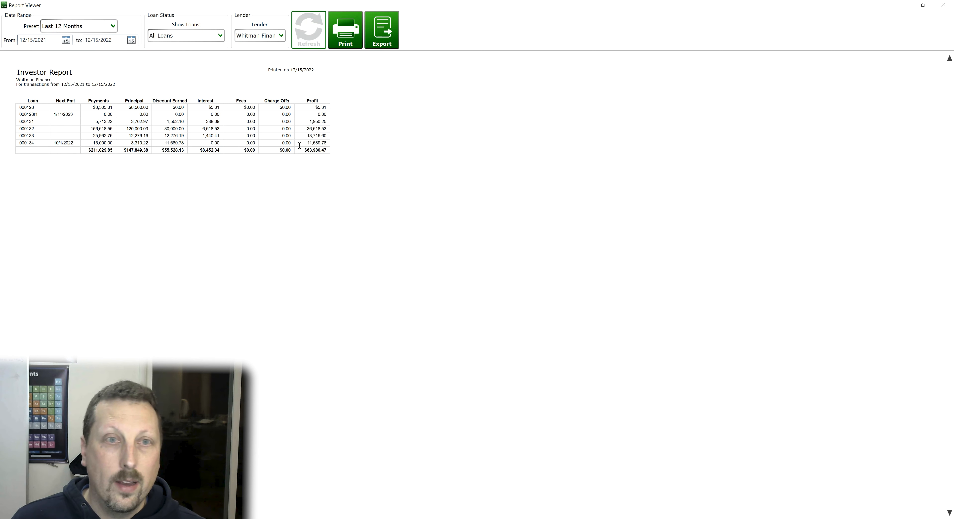